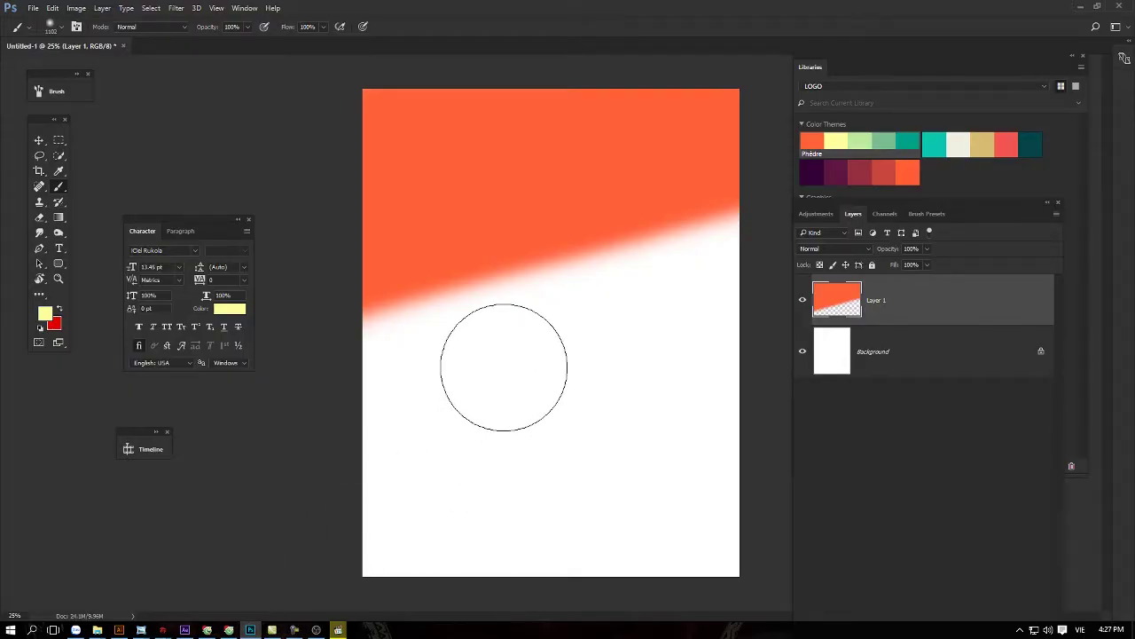
- Fill Layer 1 with the solid red background colour using Ctrl+Backspace
key("ctrl+BackSpace")
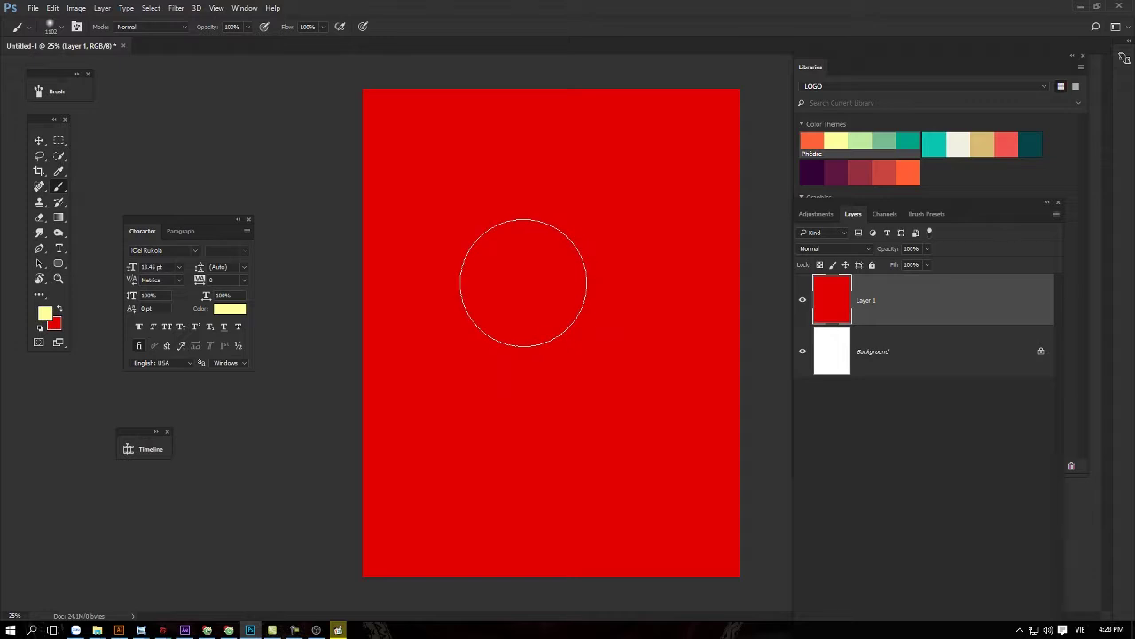
key("t")
left_click(498, 285)
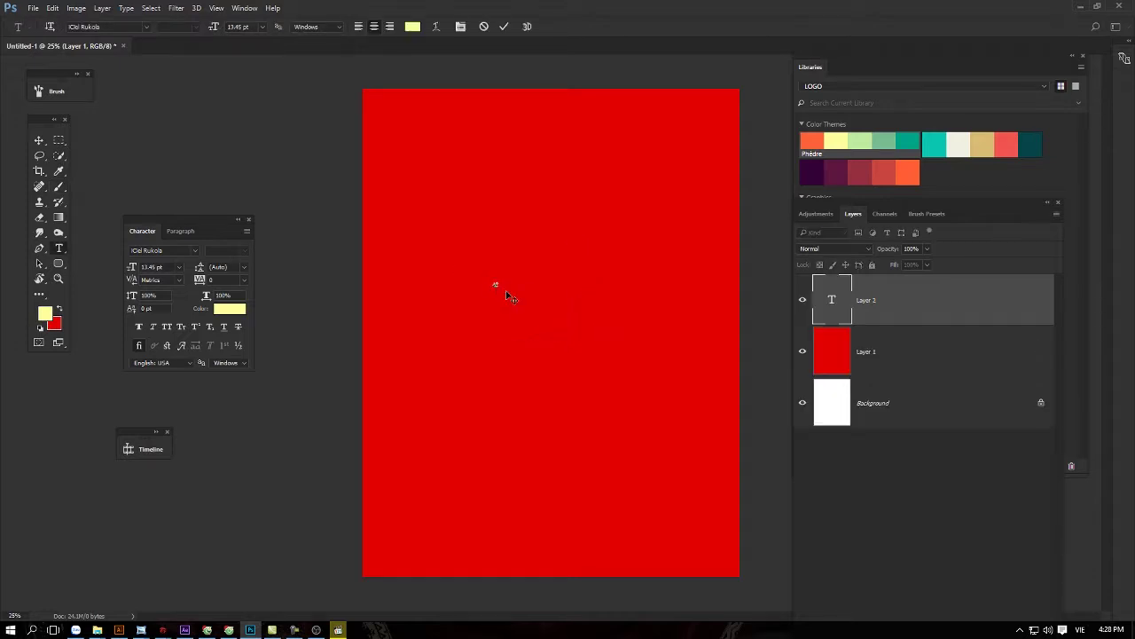
type("solid")
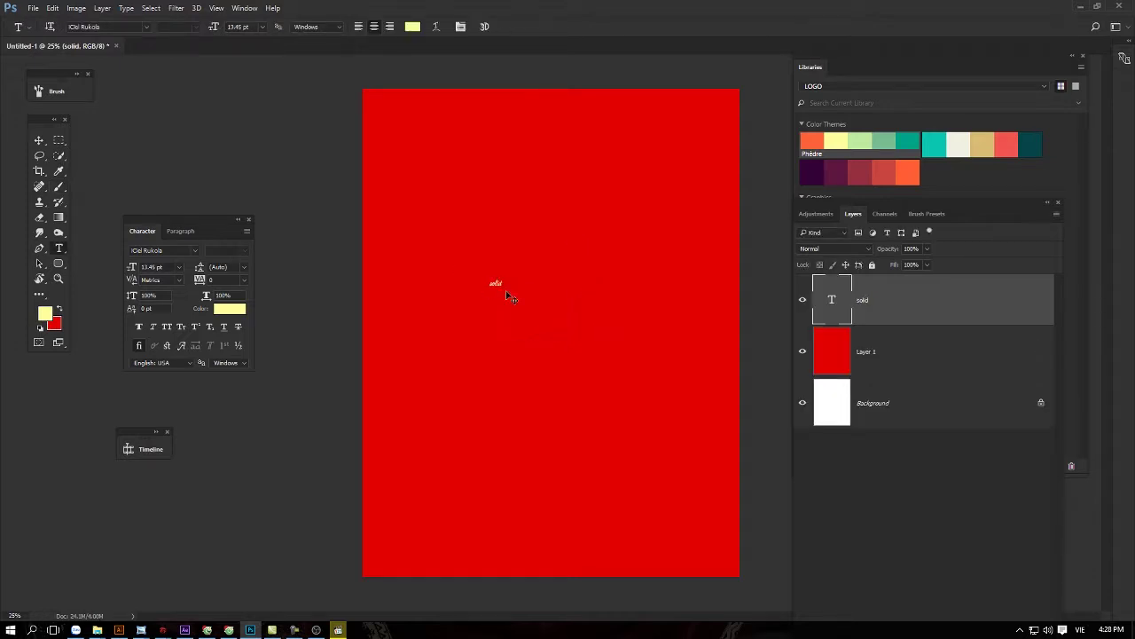
key("ctrl+t")
left_click_drag(503, 279, 628, 119)
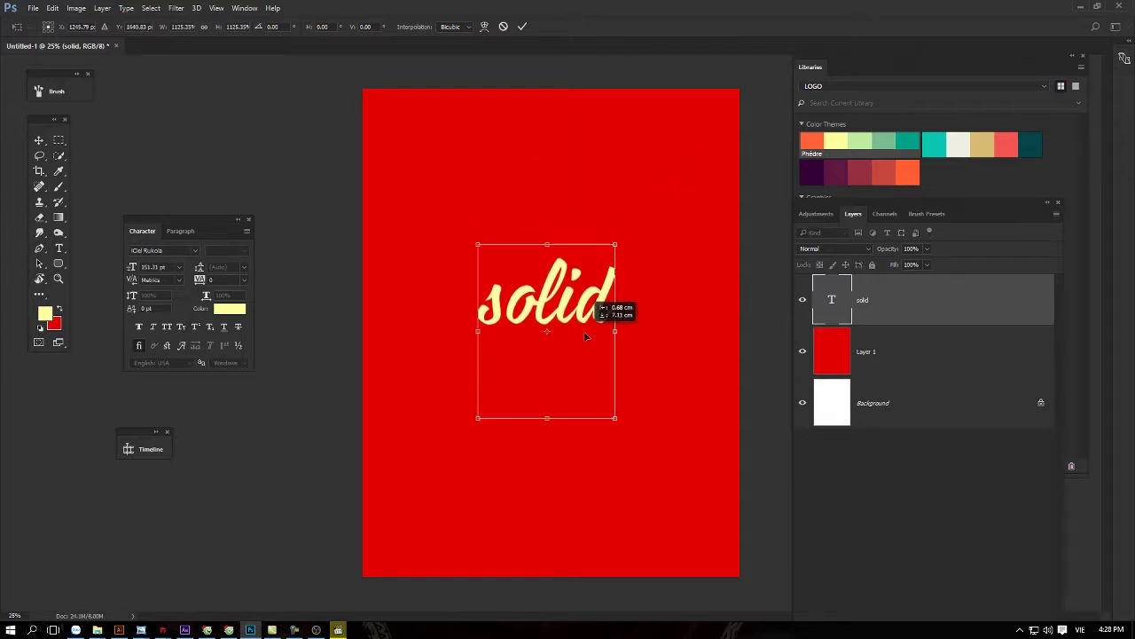
left_click_drag(594, 207, 586, 340)
key("Return")
key("v")
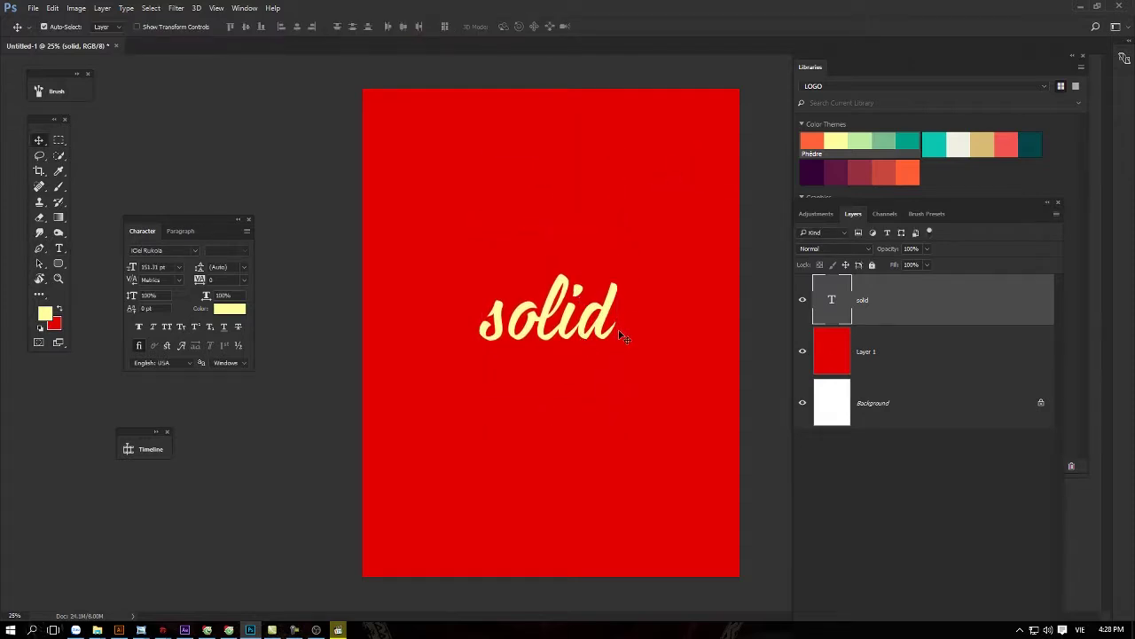
key("Delete")
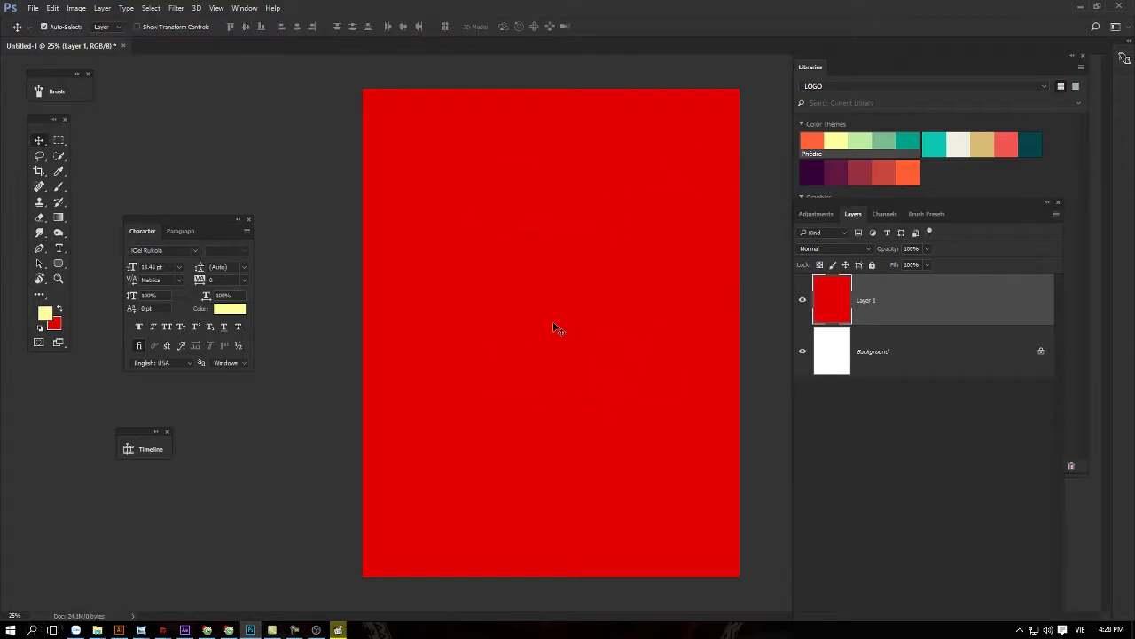
- Paint pale-yellow diagonal strokes across the red layer at 50% brush opacity
key("b")
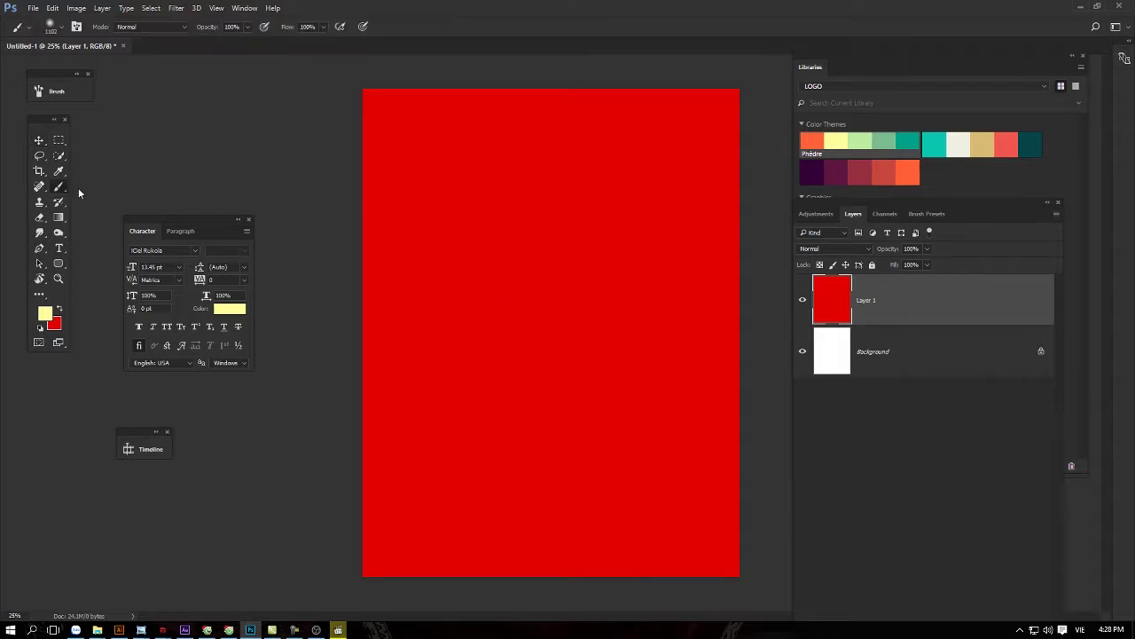
left_click_drag(306, 511, 702, 283)
key("ctrl+z")
key("5")
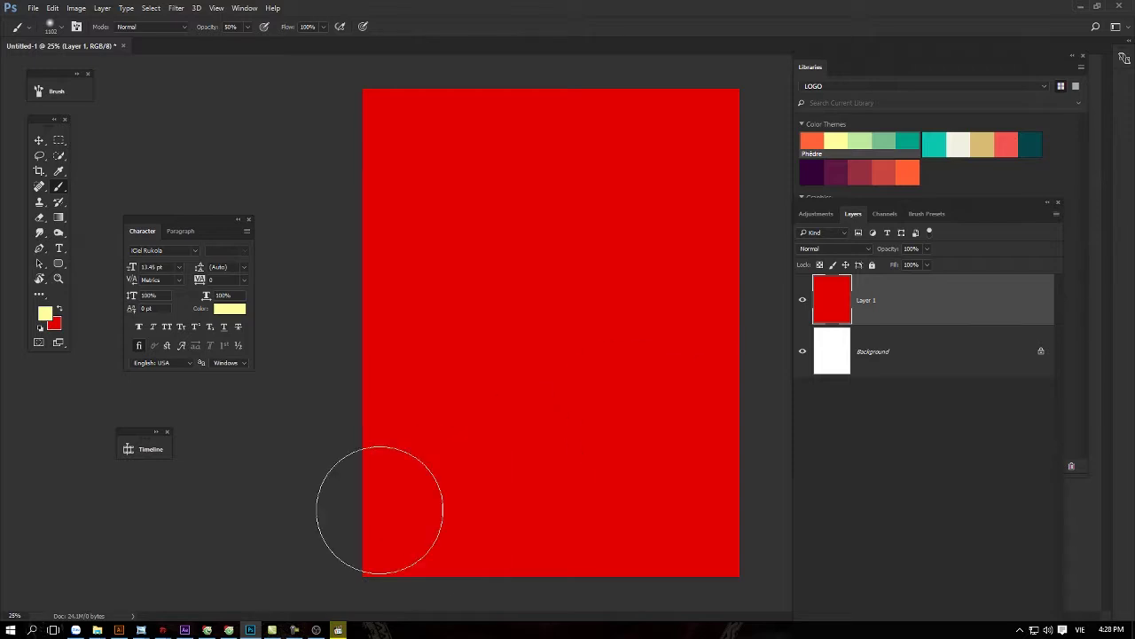
left_click_drag(380, 507, 692, 297)
left_click_drag(449, 451, 647, 402)
- Enlarge the brush to 2500 px, spread yellow, then tint top-left and lower-right coral-red
right_click(619, 253)
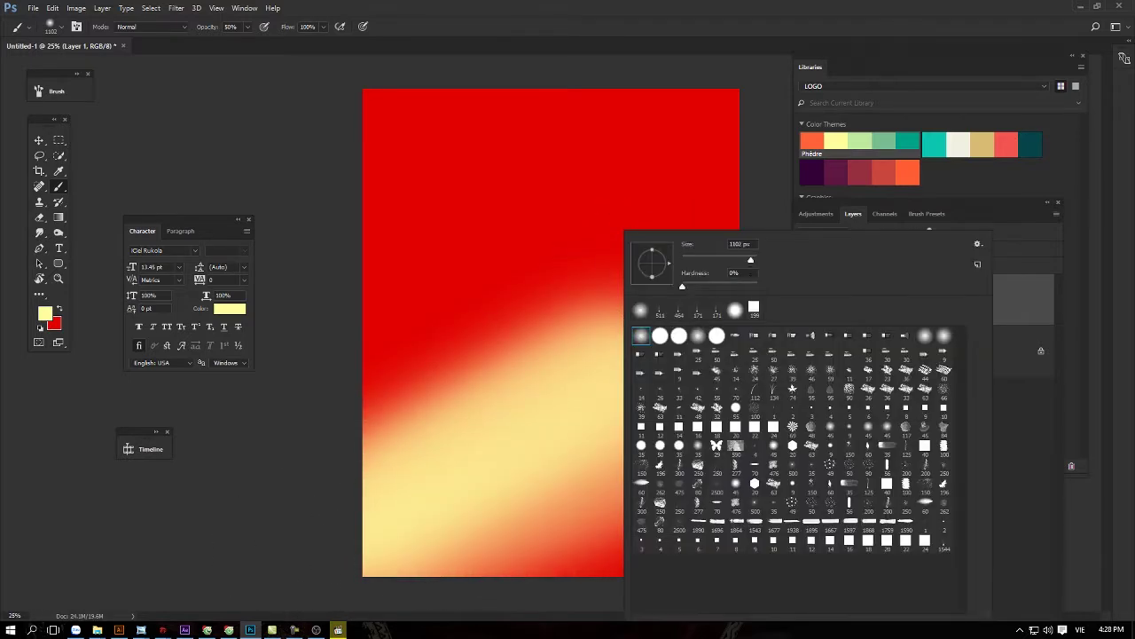
left_click_drag(730, 260, 754, 264)
mouse_move(393, 405)
left_mouse_down()
mouse_move(684, 309)
mouse_move(620, 482)
mouse_move(659, 514)
mouse_move(728, 469)
mouse_move(715, 477)
mouse_move(482, 431)
left_mouse_up()
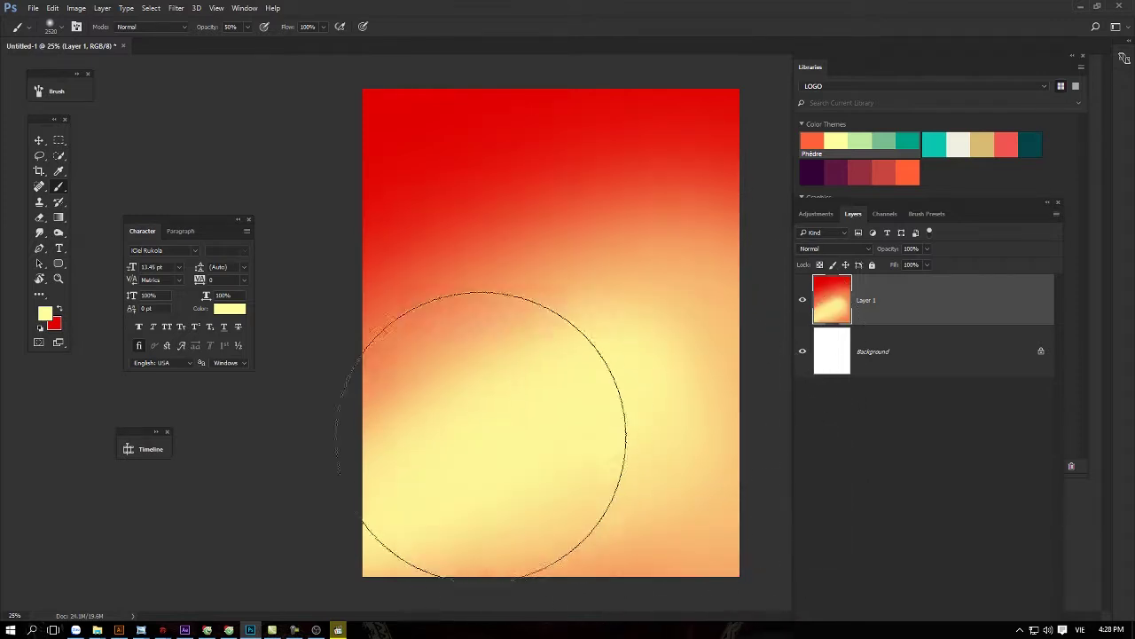
left_click(883, 139)
left_click(1009, 143)
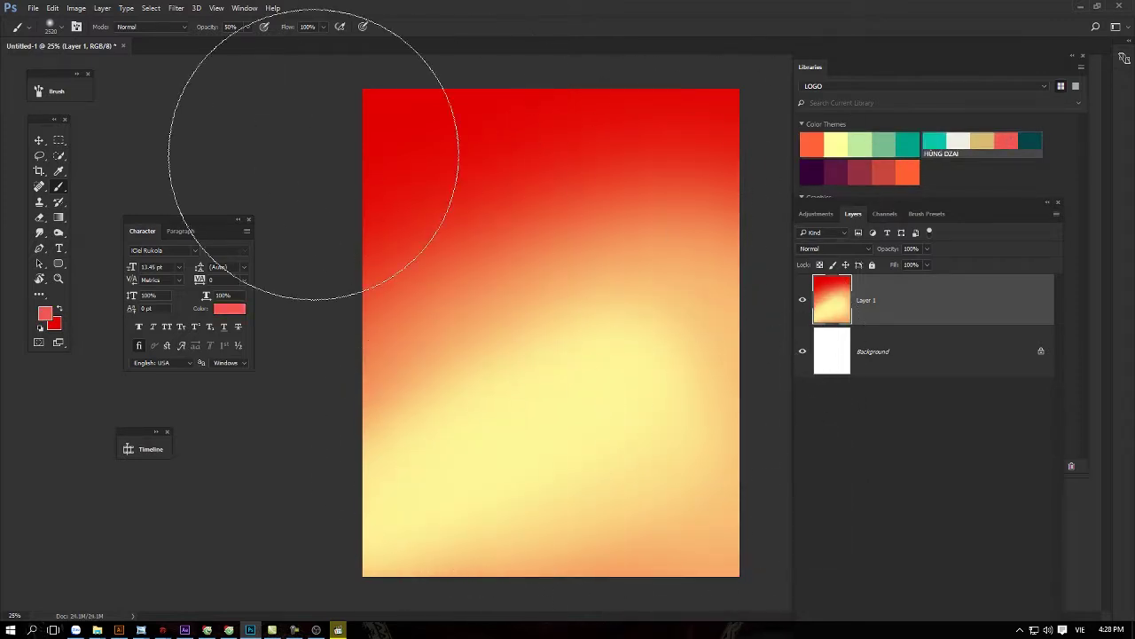
left_click_drag(317, 140, 451, 203)
left_click(733, 527)
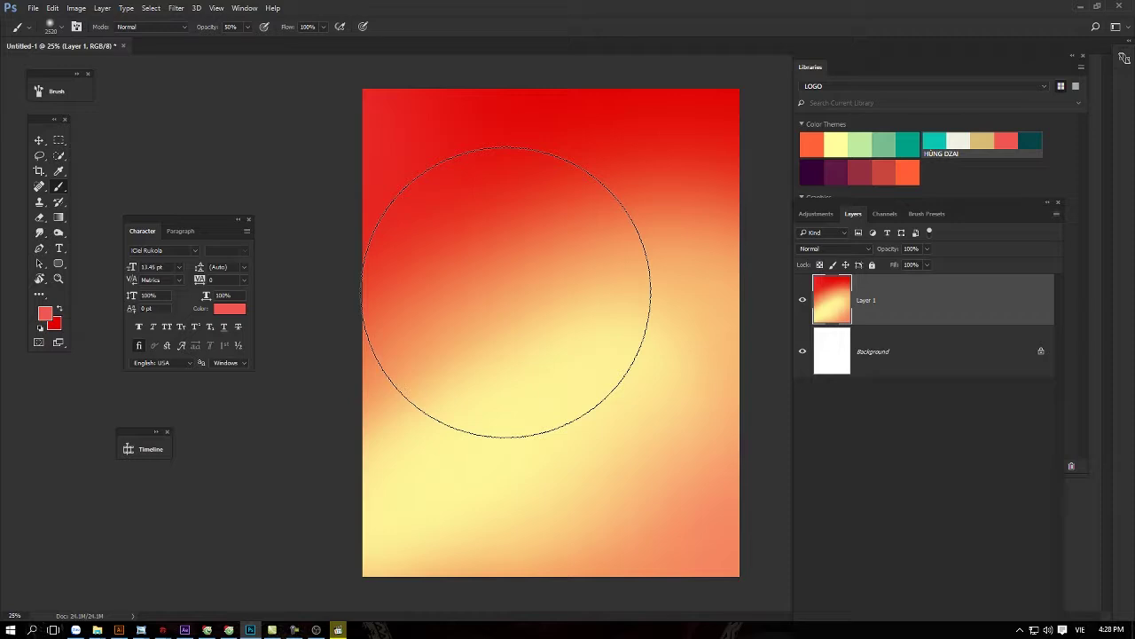
- Add a 'gradient' text layer, enlarged and centred on the canvas
key("t")
left_click(478, 312)
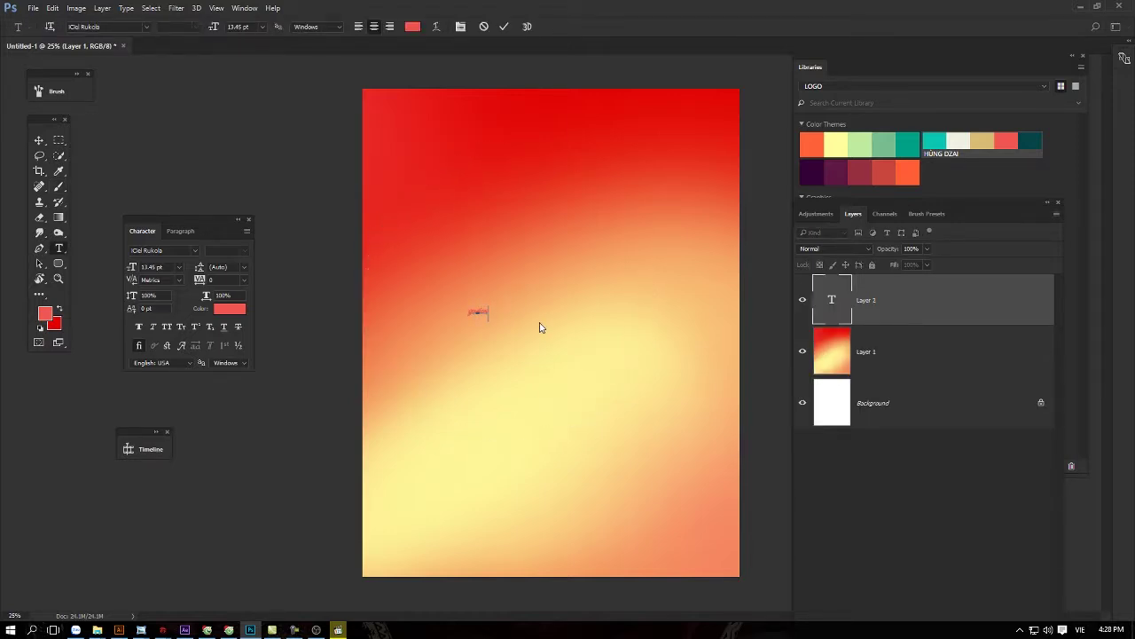
key("ctrl+Return")
key("ctrl+t")
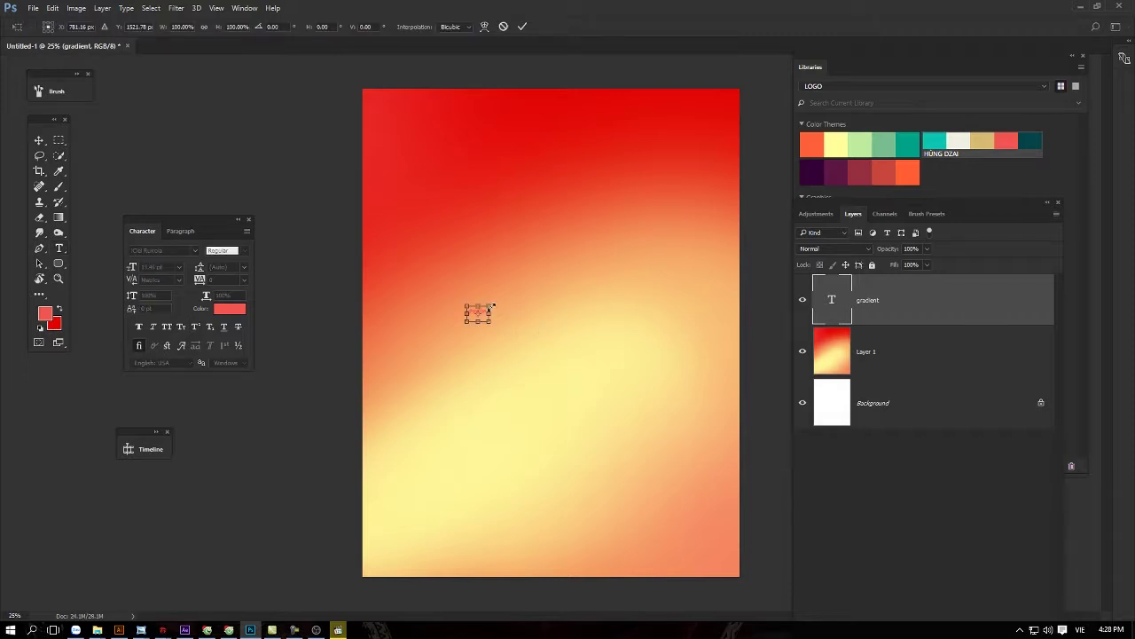
left_click_drag(492, 306, 659, 185)
left_click_drag(616, 248, 592, 393)
key("Return")
- Delete the 'gradient' text layer and bring up the Fill dialog for Layer 1
key("v")
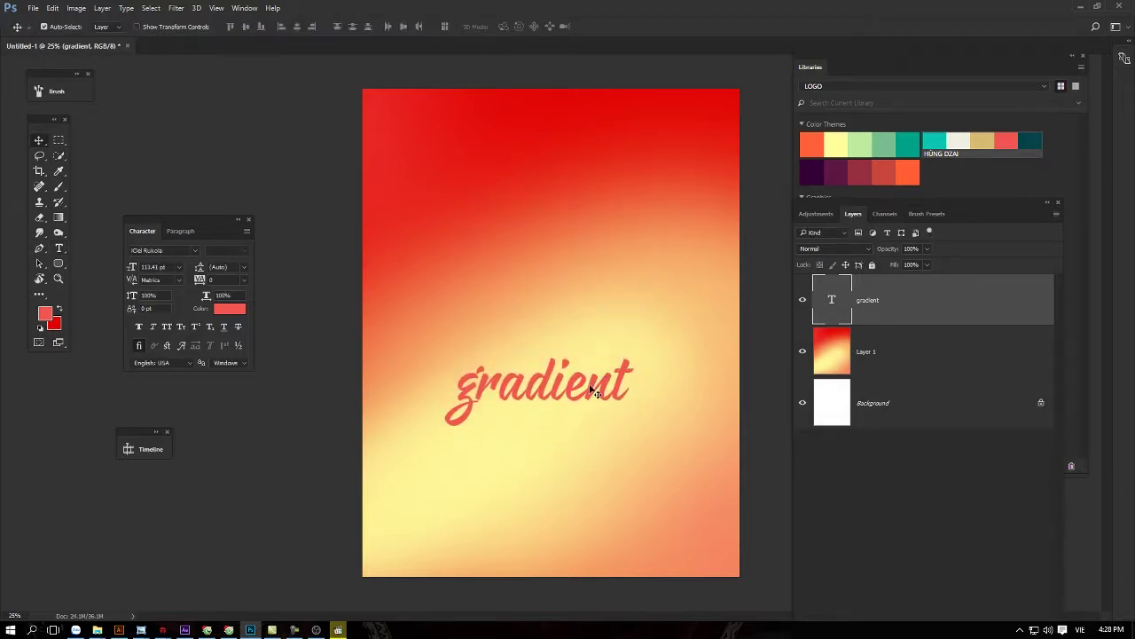
key("Delete")
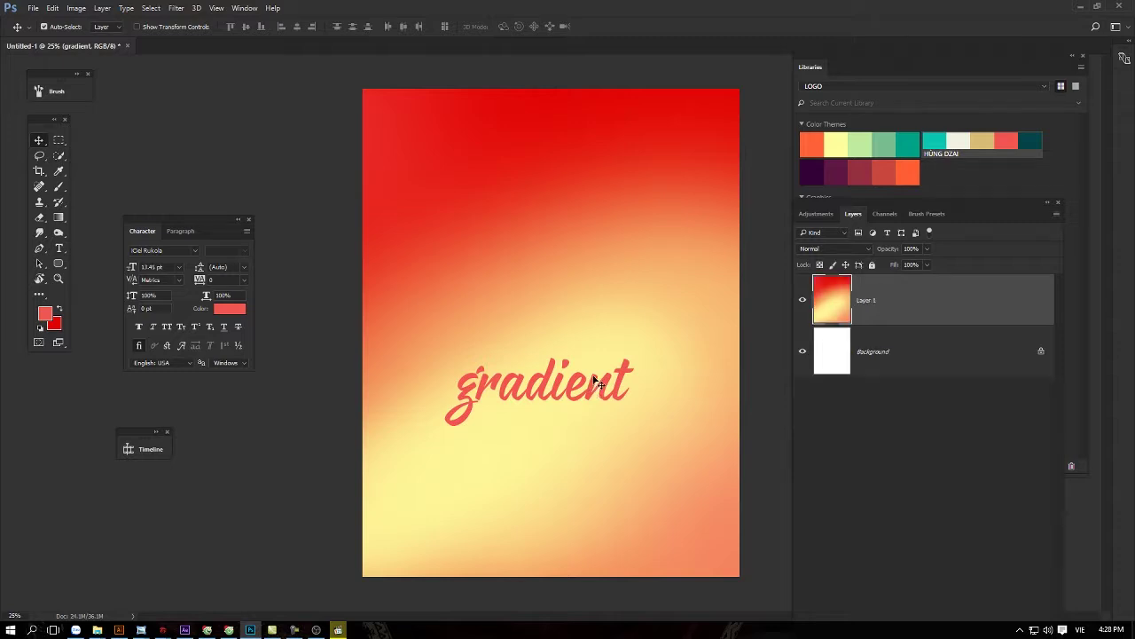
key("shift+BackSpace")
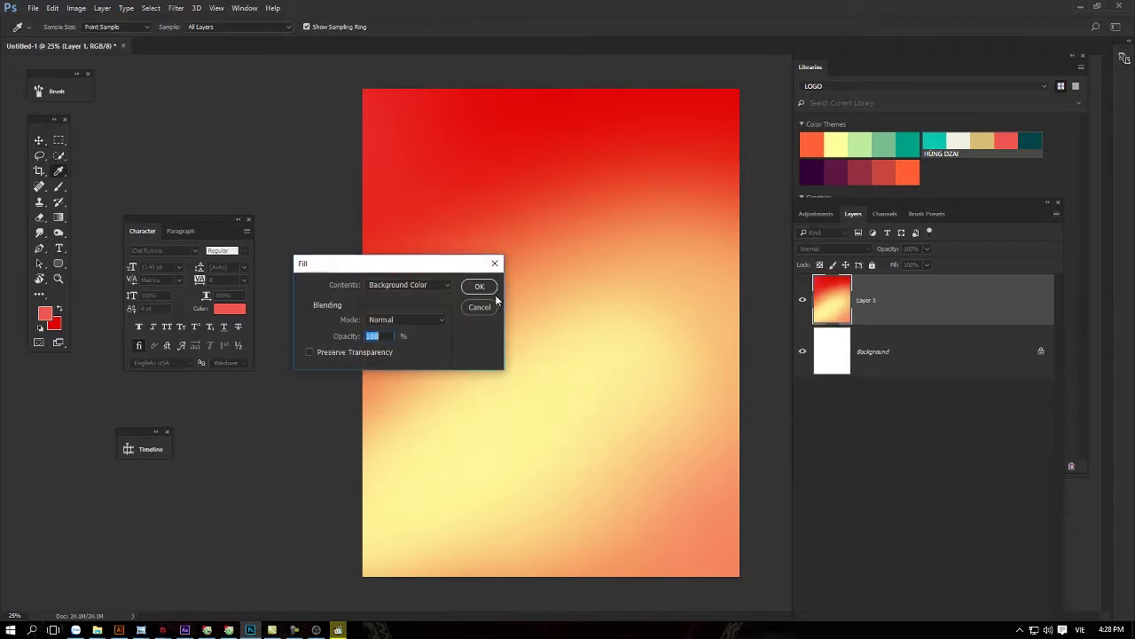
- Try filling Layer 1 with the star Pattern, then undo it
left_click(417, 285)
left_click(391, 334)
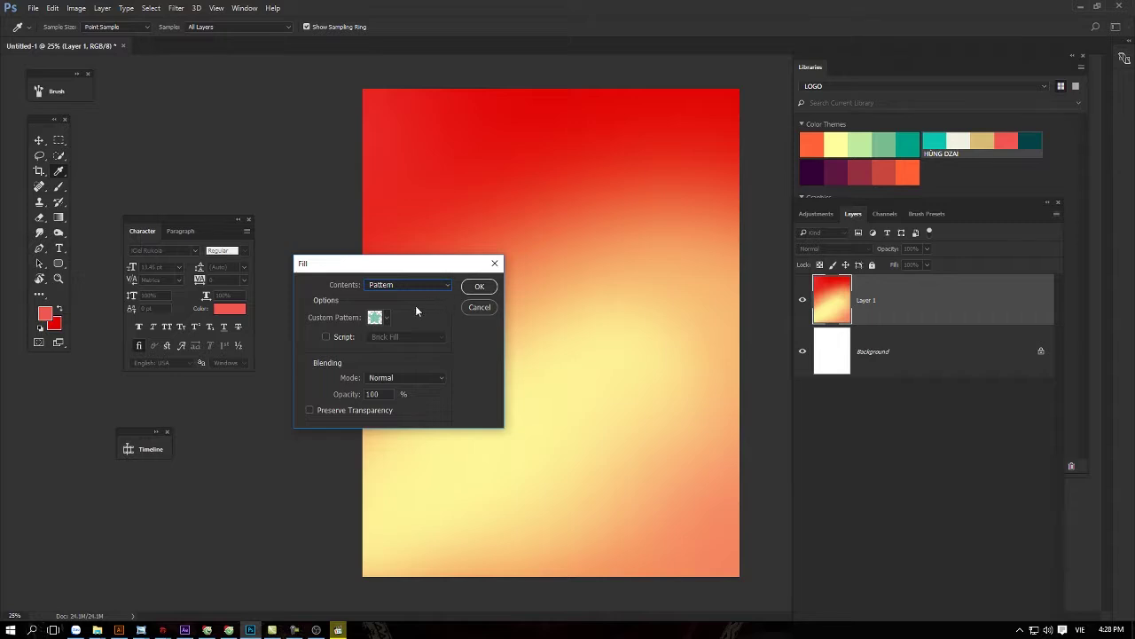
left_click(479, 285)
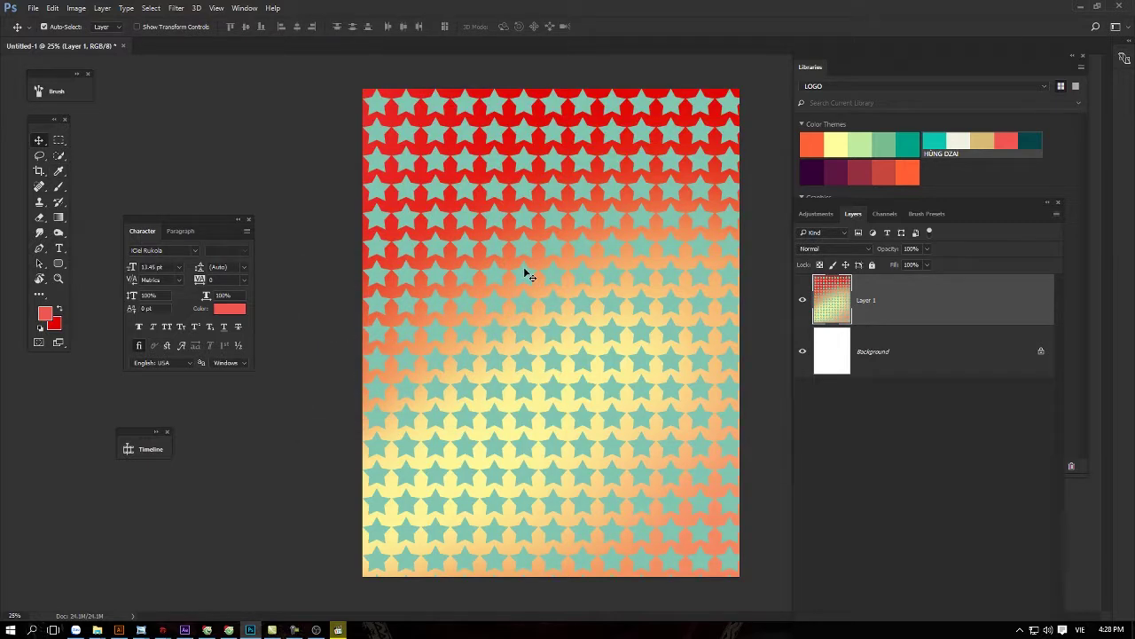
key("ctrl+z")
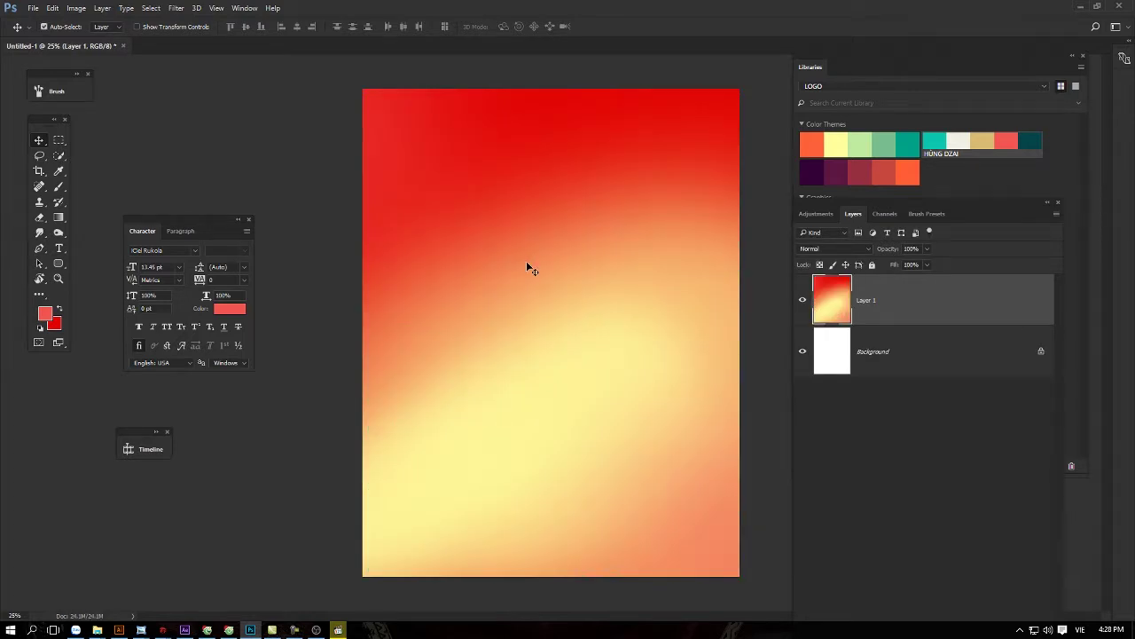
- Paint the top of the canvas light yellow from the theme swatches at 100% opacity
key("g")
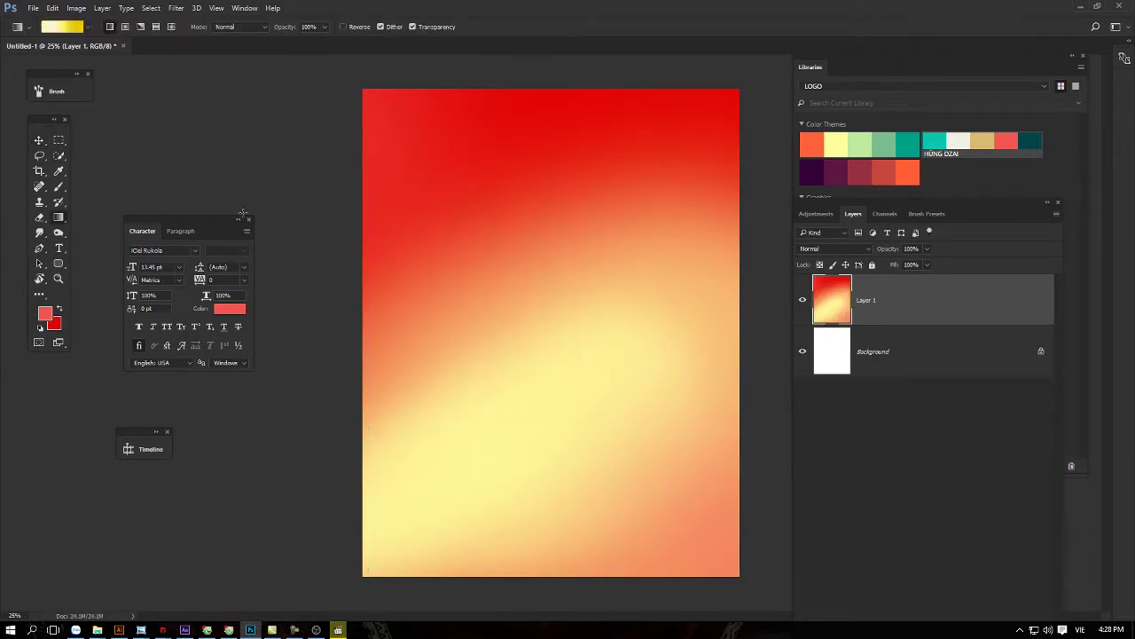
left_click(59, 186)
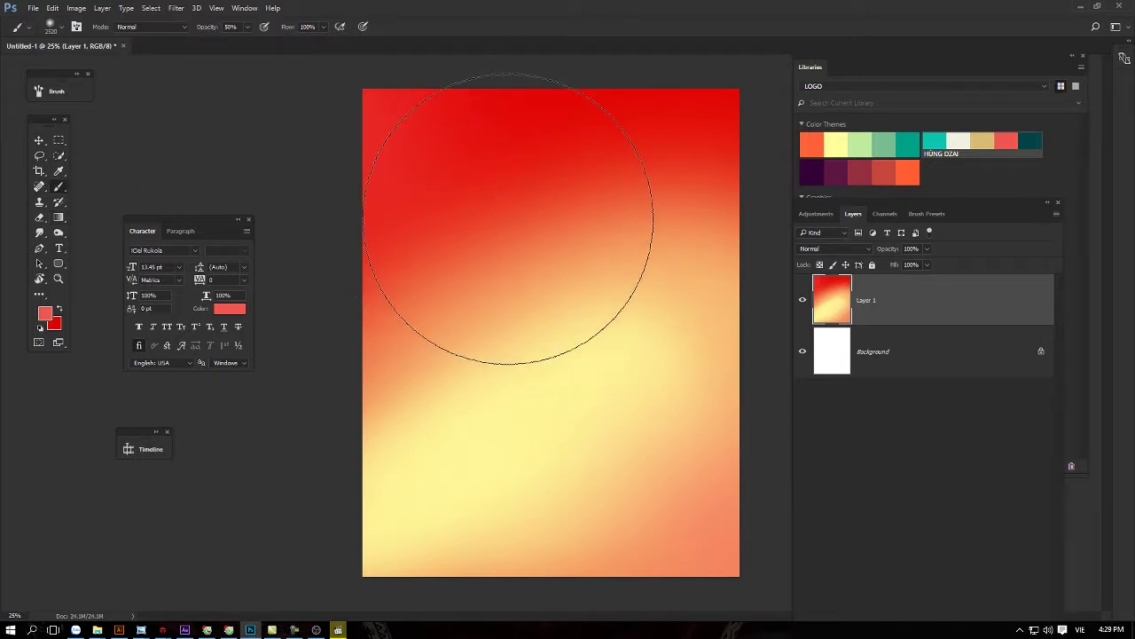
left_click(841, 144)
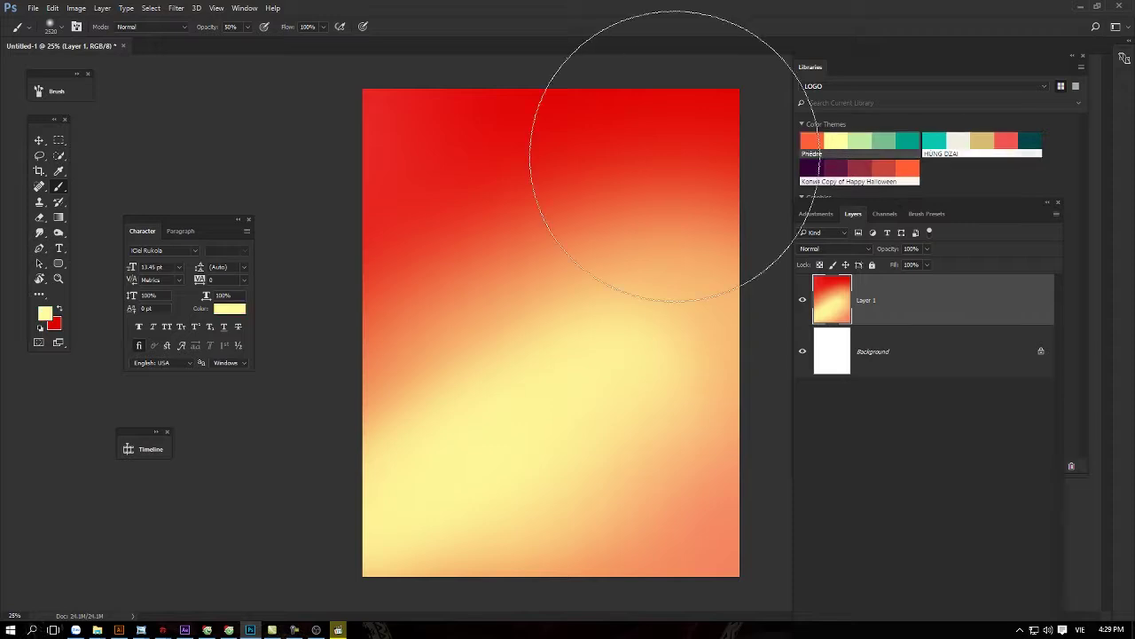
left_click_drag(368, 140, 742, 146)
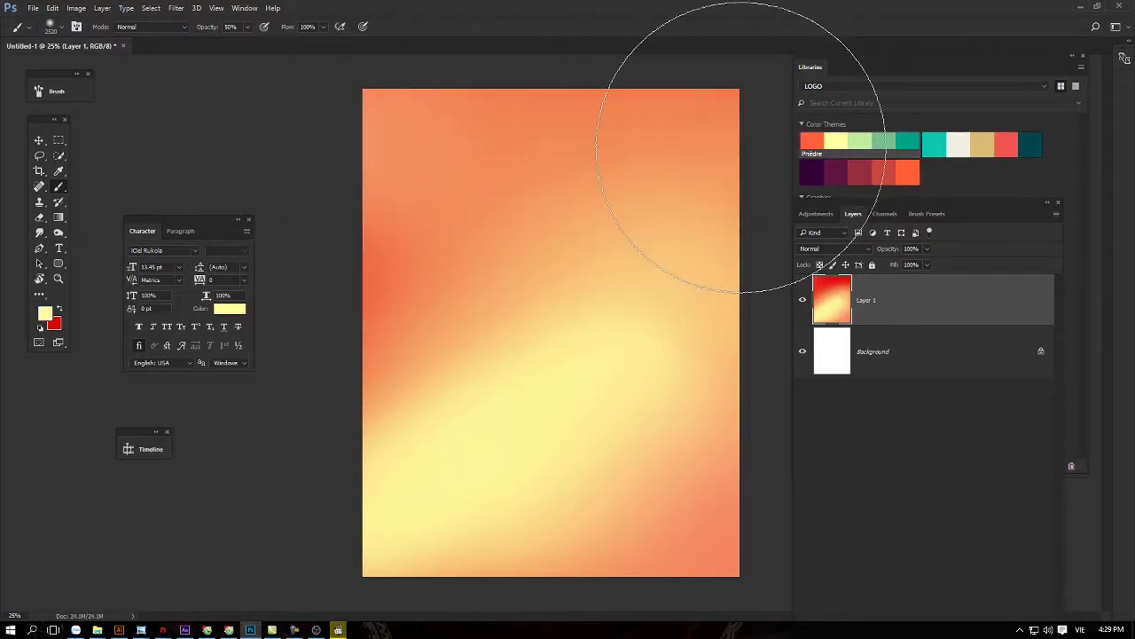
key("0")
left_click_drag(342, 101, 715, 139)
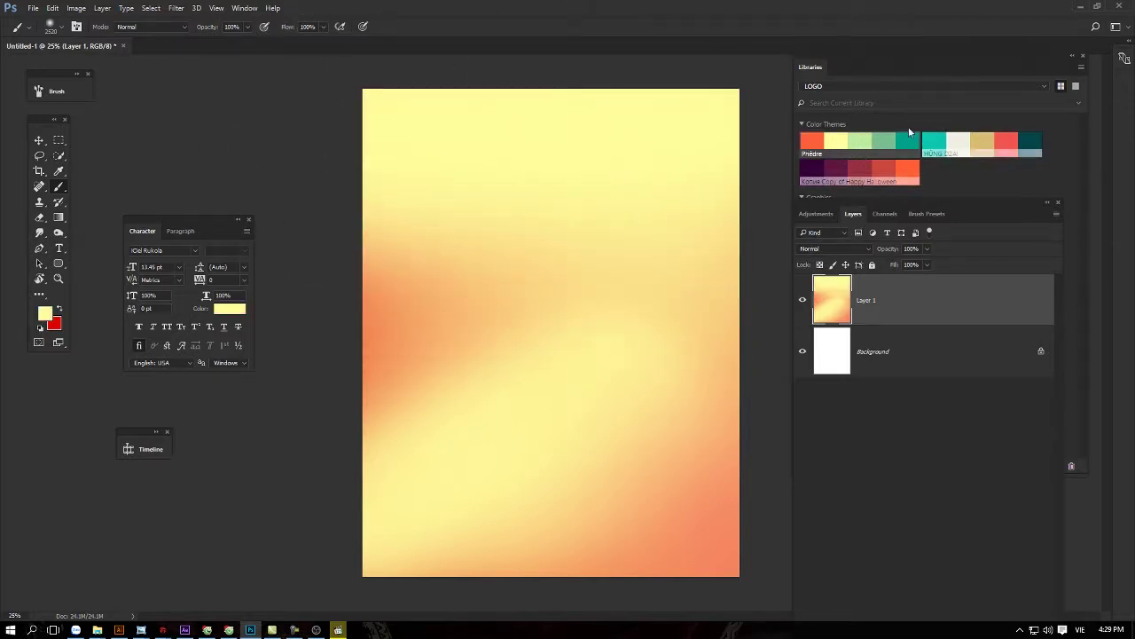
- Paint light green and teal over the lower canvas, undoing the trial coral-red strokes
left_click(861, 142)
mouse_move(362, 298)
left_mouse_down()
mouse_move(736, 317)
mouse_move(391, 346)
left_mouse_up()
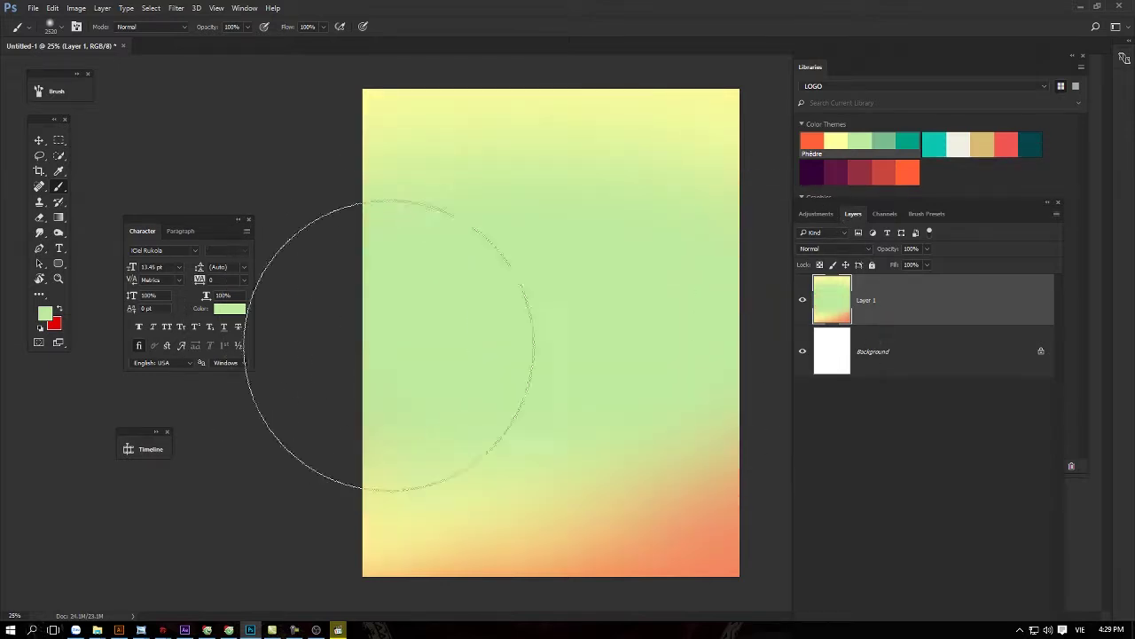
left_click(907, 142)
mouse_move(363, 477)
left_mouse_down()
mouse_move(710, 470)
mouse_move(672, 469)
left_mouse_up()
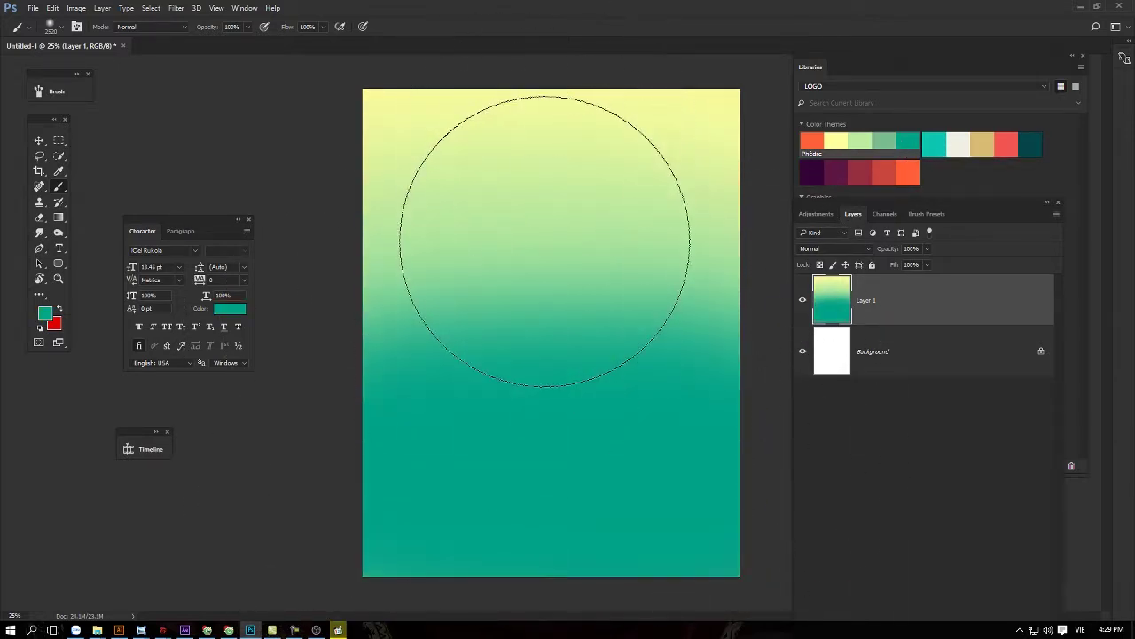
left_click(1006, 144)
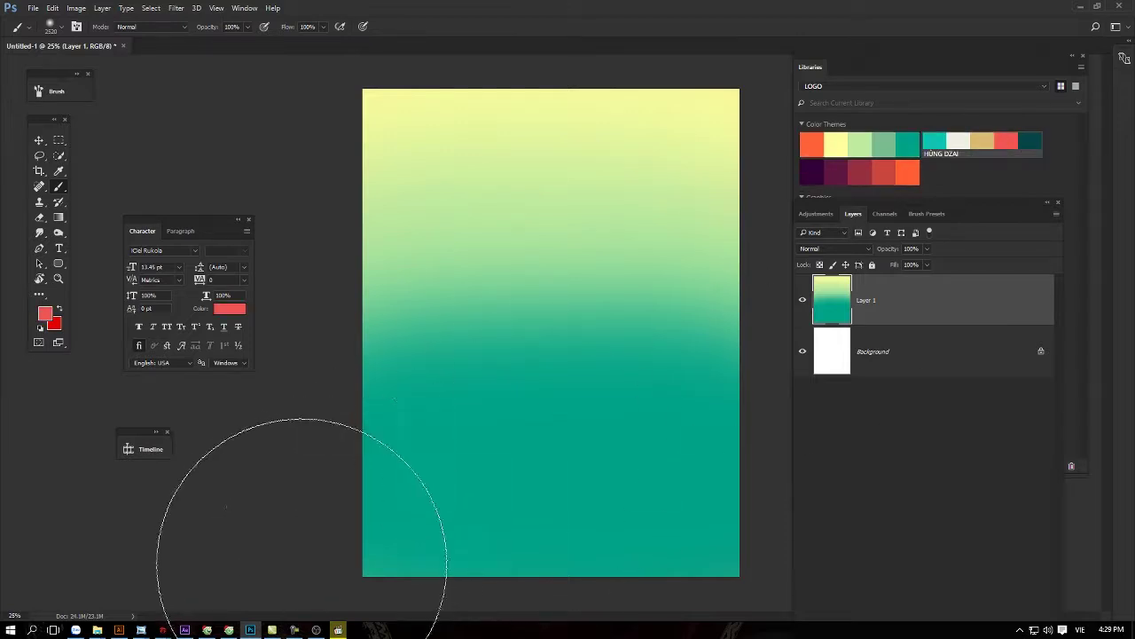
left_click_drag(302, 562, 781, 532)
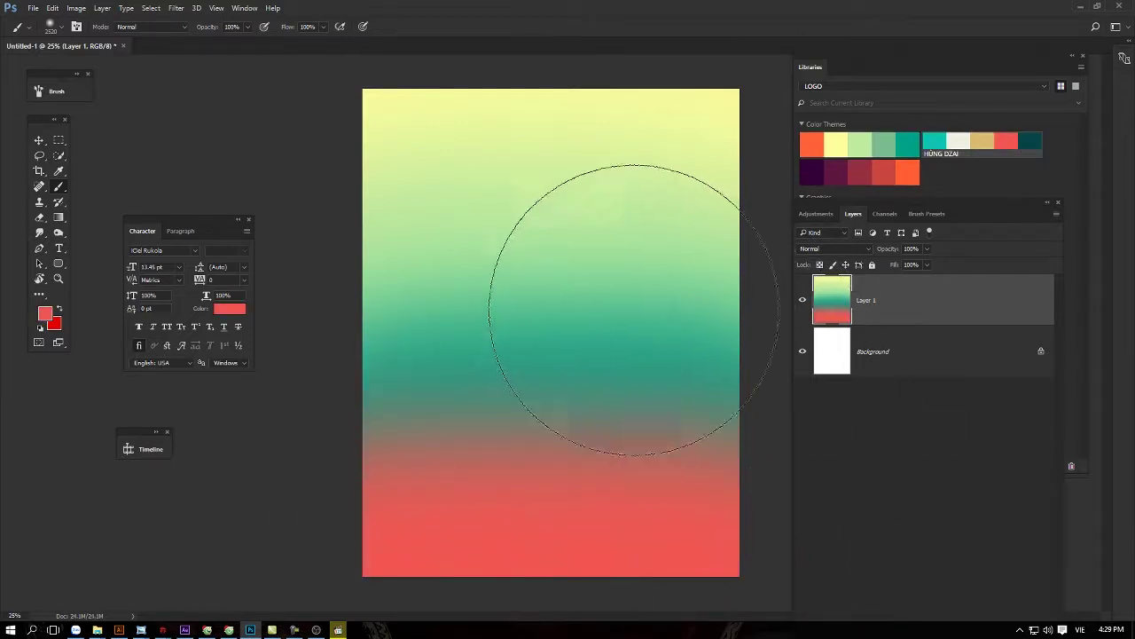
key("ctrl+z")
mouse_move(345, 506)
left_mouse_down()
mouse_move(613, 525)
mouse_move(716, 497)
left_mouse_up()
key("ctrl+z")
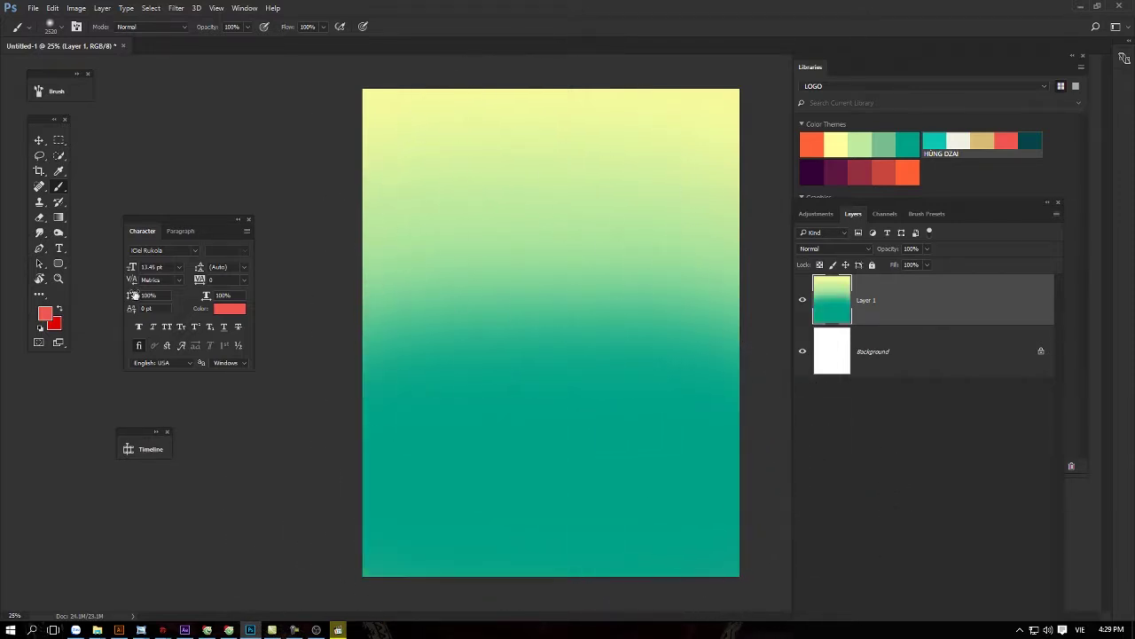
- Append the Metals gradient set, choose Brass, and drag it top to bottom over Layer 1
left_click(58, 218)
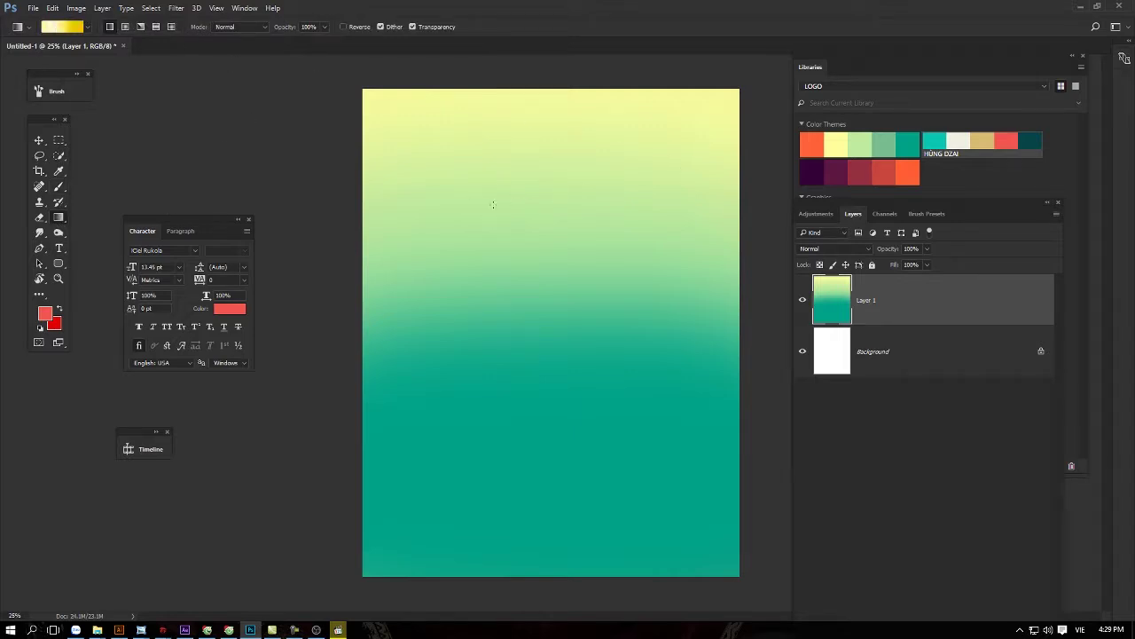
left_click(66, 26)
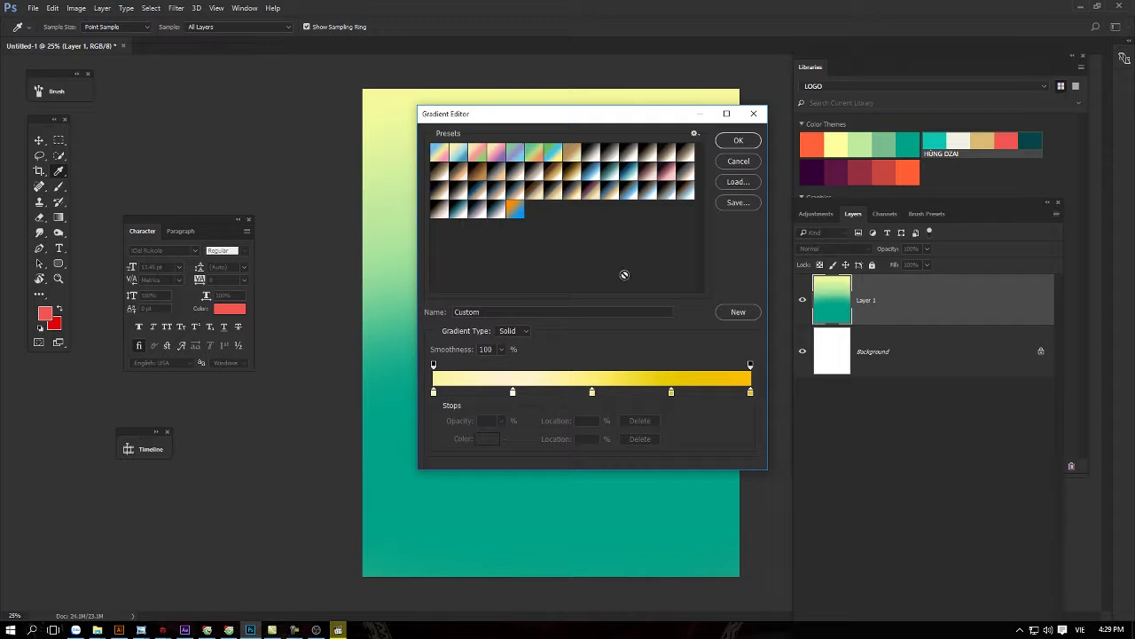
left_click(695, 134)
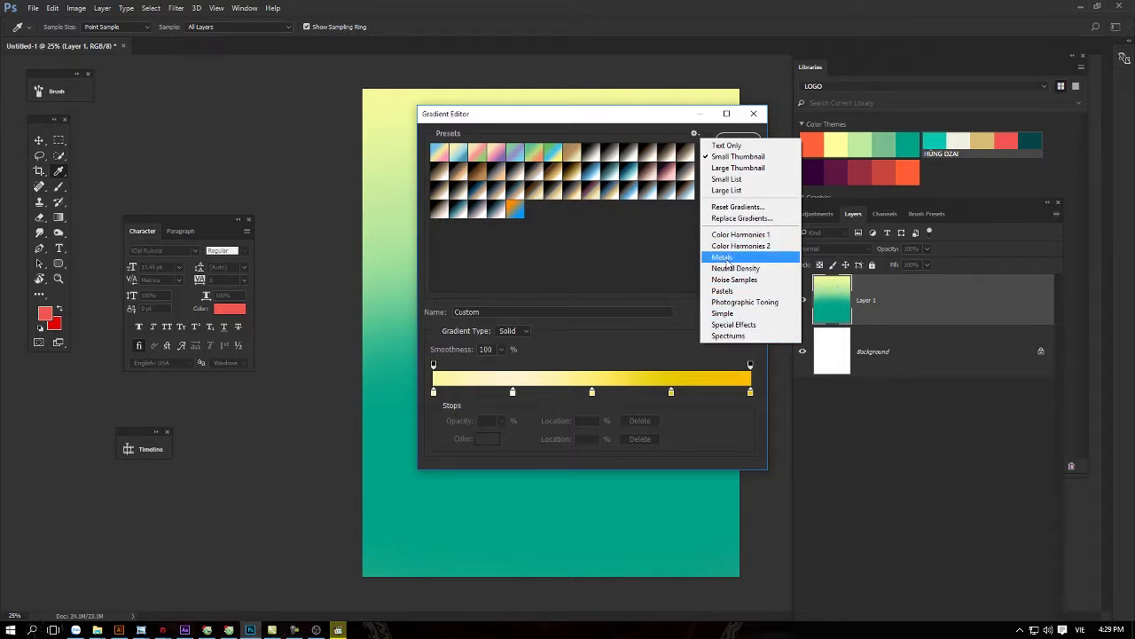
left_click(728, 259)
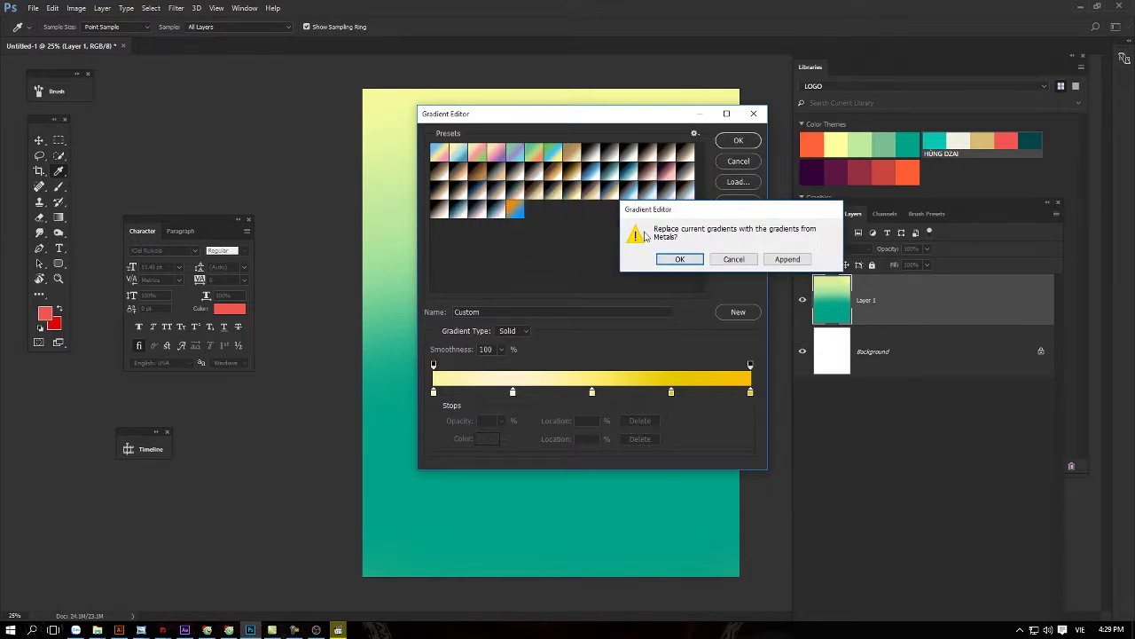
left_click(788, 259)
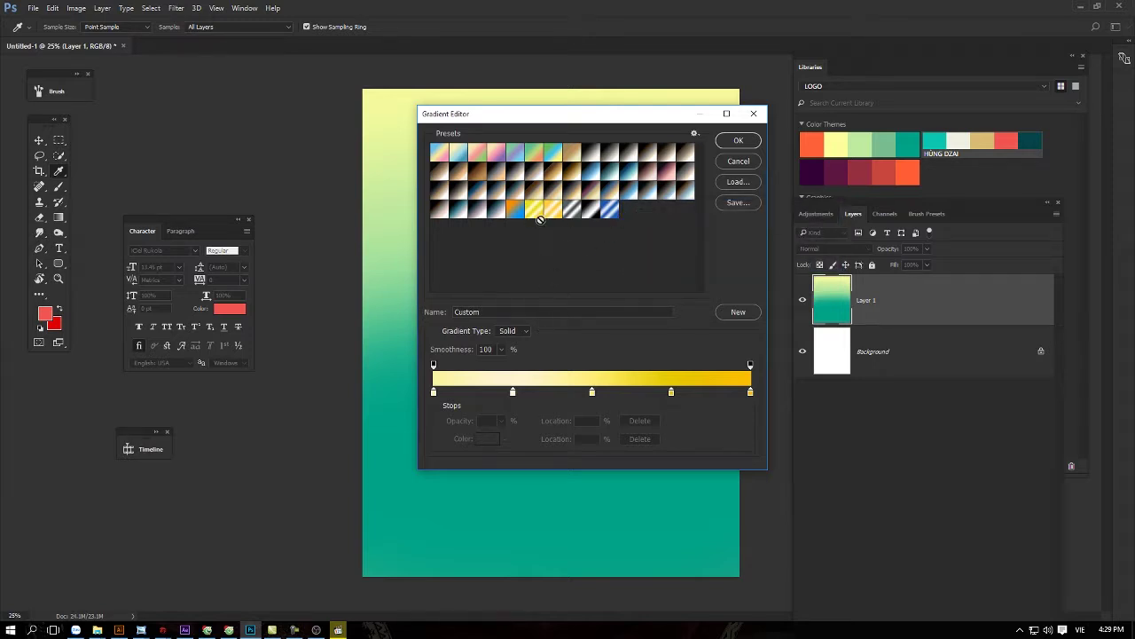
left_click(630, 192)
left_click(736, 142)
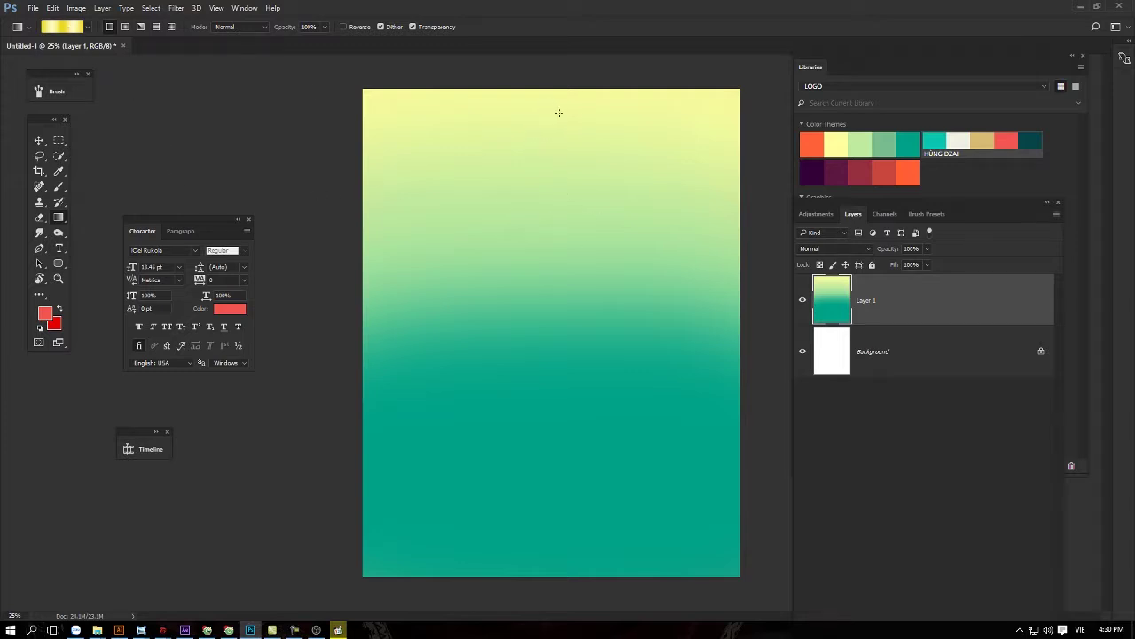
left_click_drag(551, 141, 546, 545)
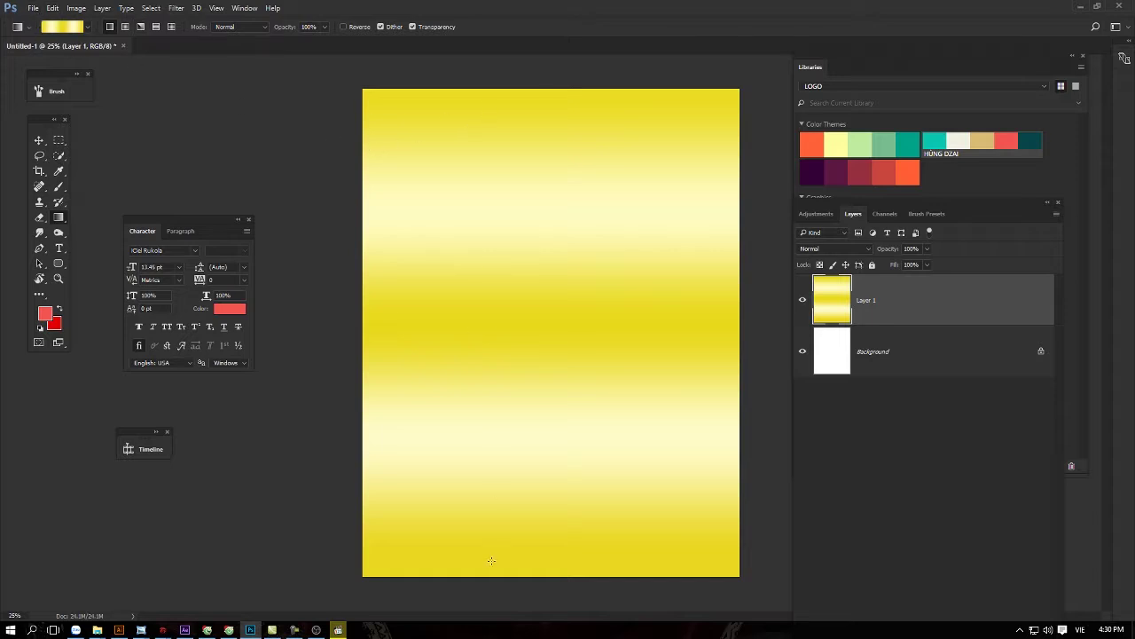
- Apply the Blue, Yellow, Pink preset vertically, blue at top to pink below
left_click(76, 27)
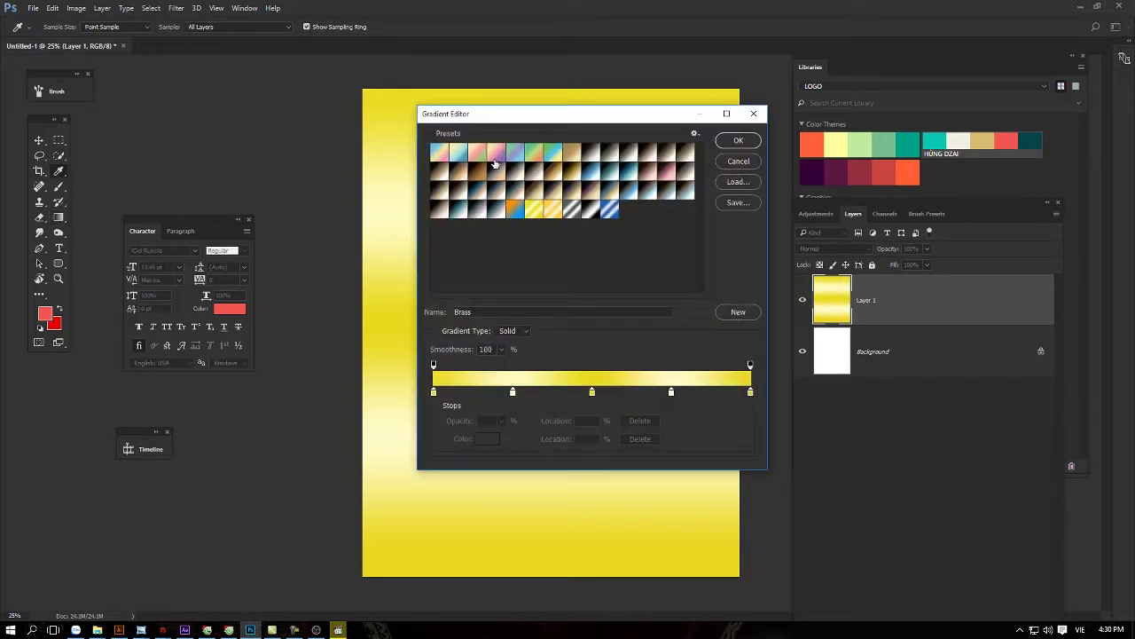
left_click(479, 153)
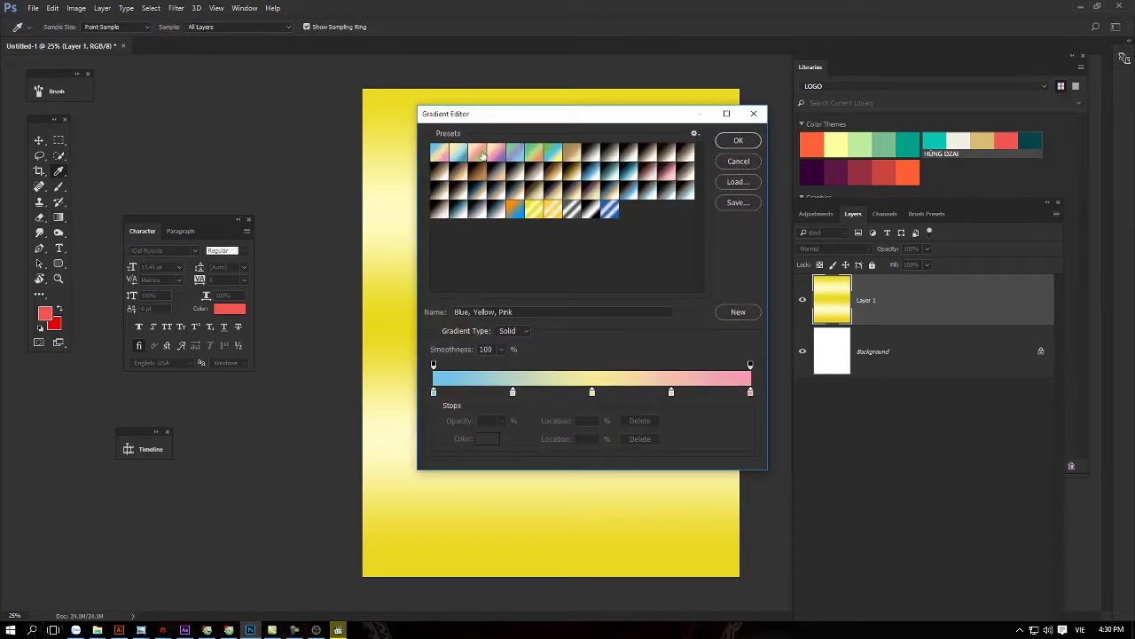
left_click(742, 143)
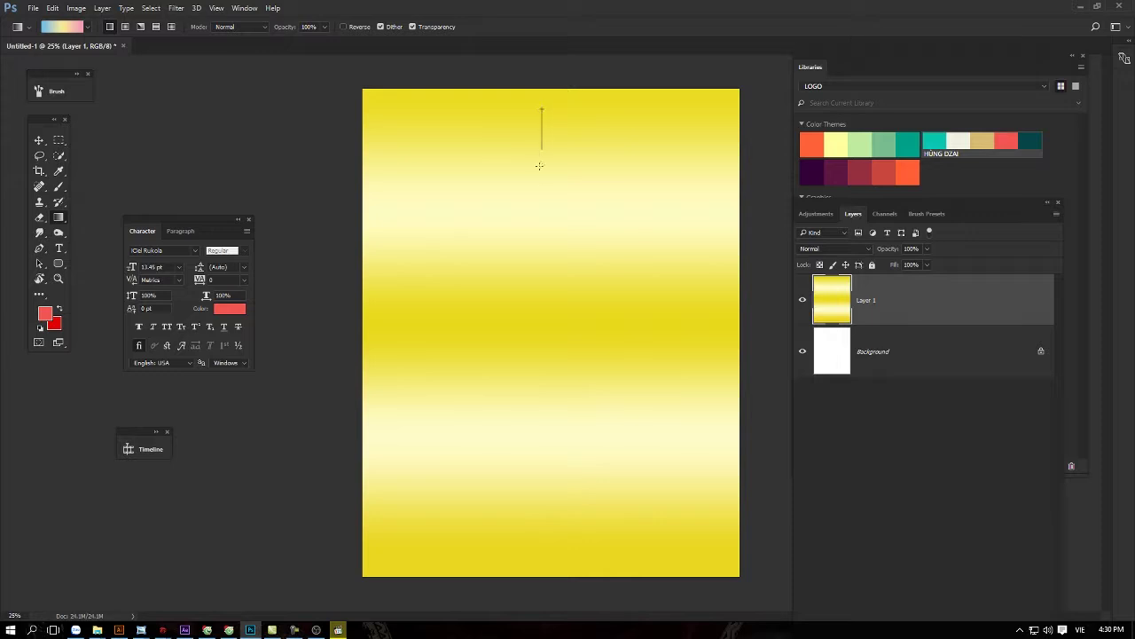
left_click_drag(540, 166, 535, 420)
left_click_drag(541, 508, 541, 509)
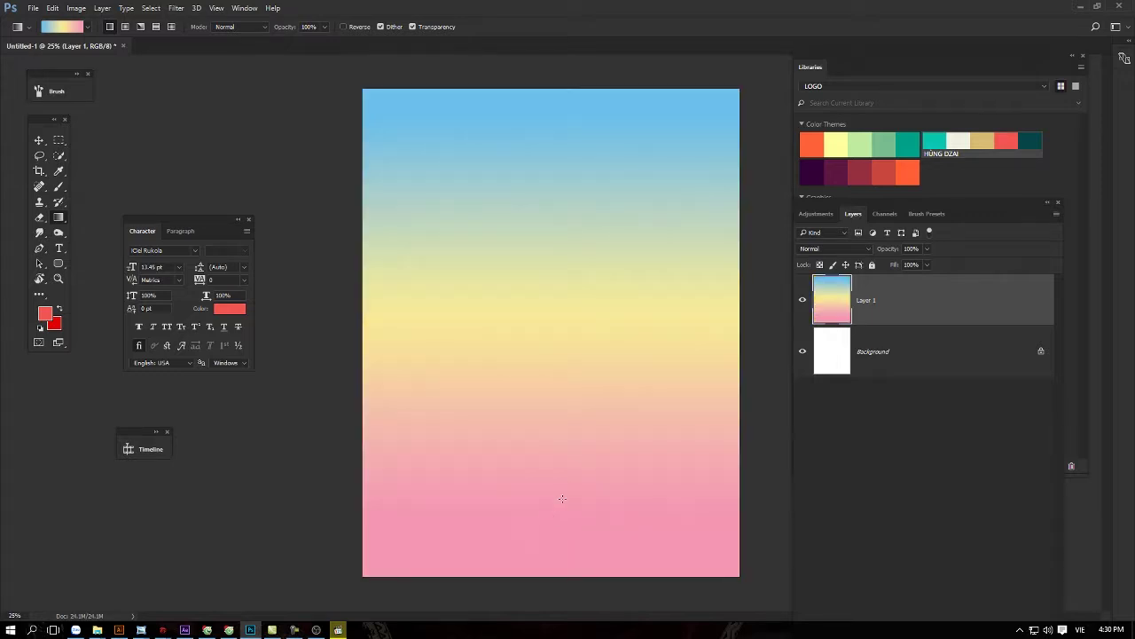
- Try the Reverse option for a pink-to-blue fill, then undo it
left_click(353, 27)
left_click_drag(539, 130, 536, 522)
key("ctrl+z")
- Reapply the vertical gradient, then trial radial and angle gradients and undo them
left_click_drag(456, 115, 456, 523)
left_click_drag(542, 280, 638, 393)
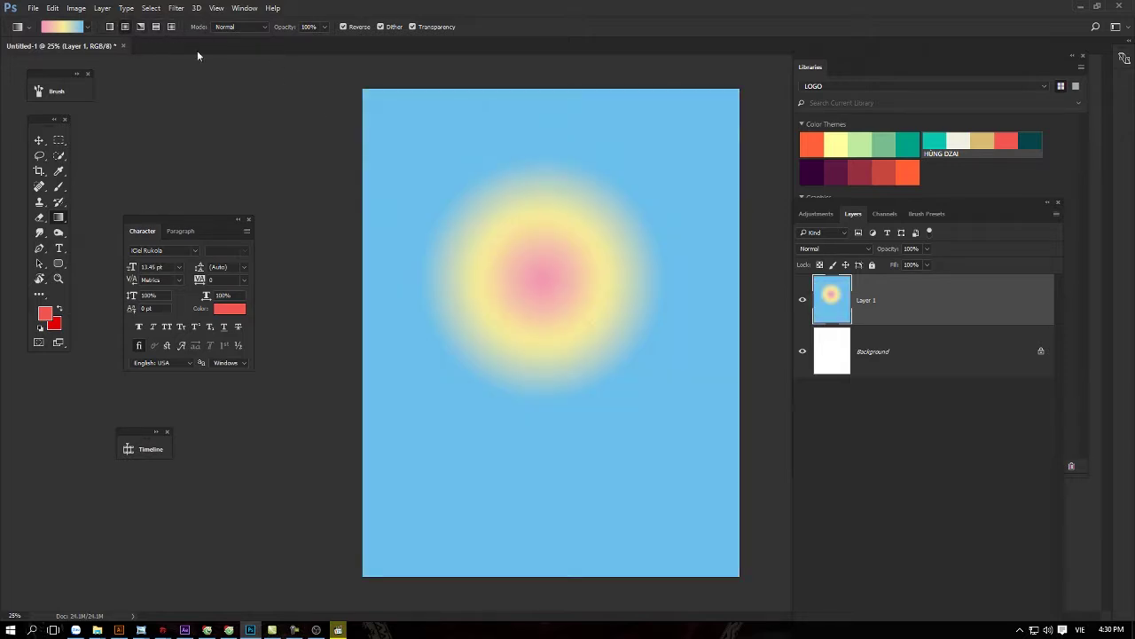
key("ctrl+z")
left_click(141, 27)
left_click_drag(603, 302, 707, 463)
left_click_drag(707, 404, 707, 403)
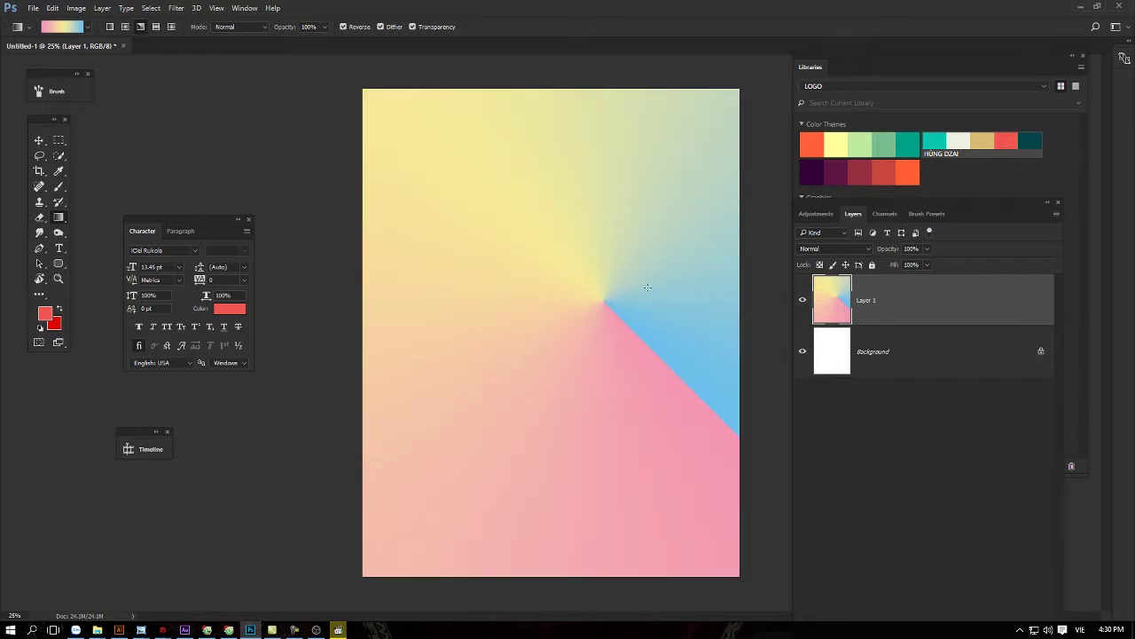
key("ctrl+z")
- Trial reflected and diamond gradients, undo both, set blending to Screen, and show the desktop
left_click(156, 28)
left_click_drag(542, 240, 542, 435)
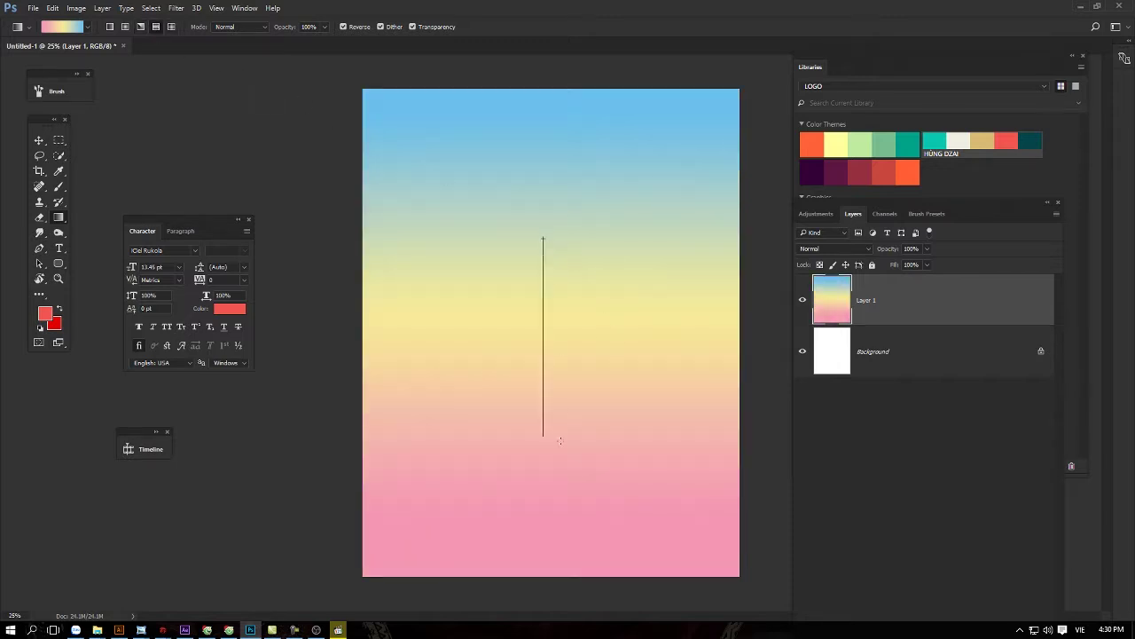
key("ctrl+z")
left_click(170, 27)
left_click_drag(520, 263, 521, 405)
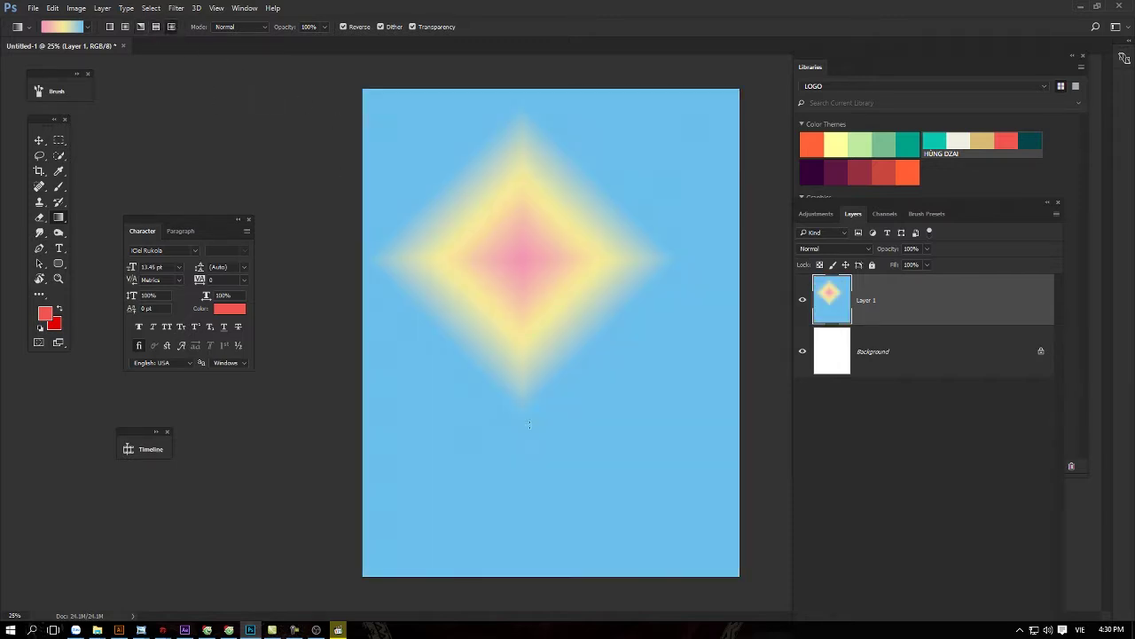
key("ctrl+z")
left_click(241, 30)
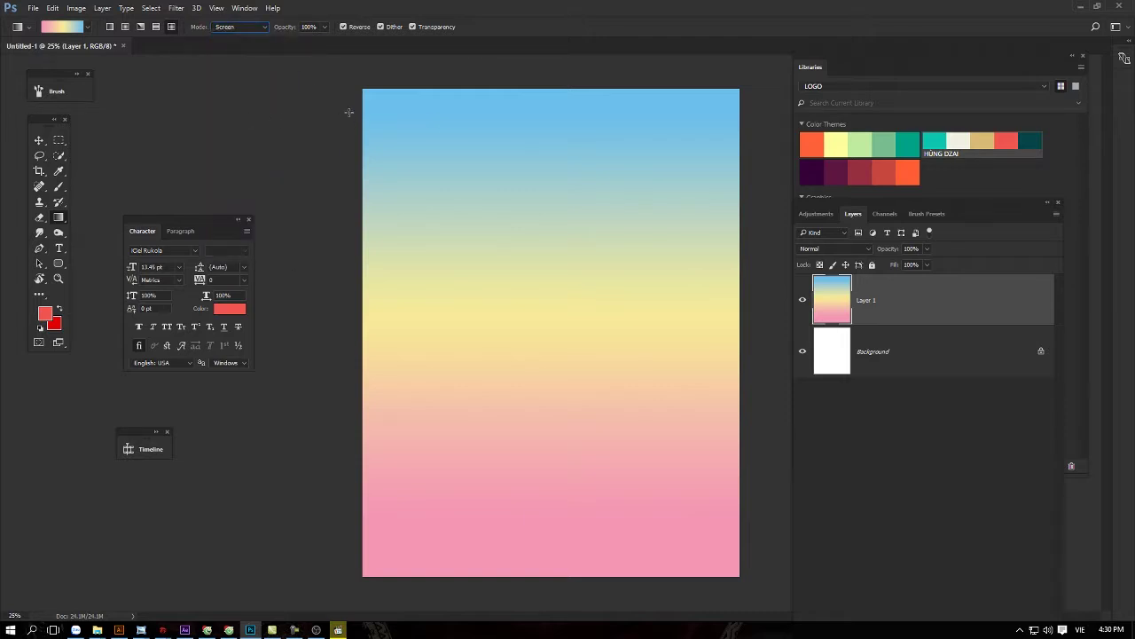
key("super+d")
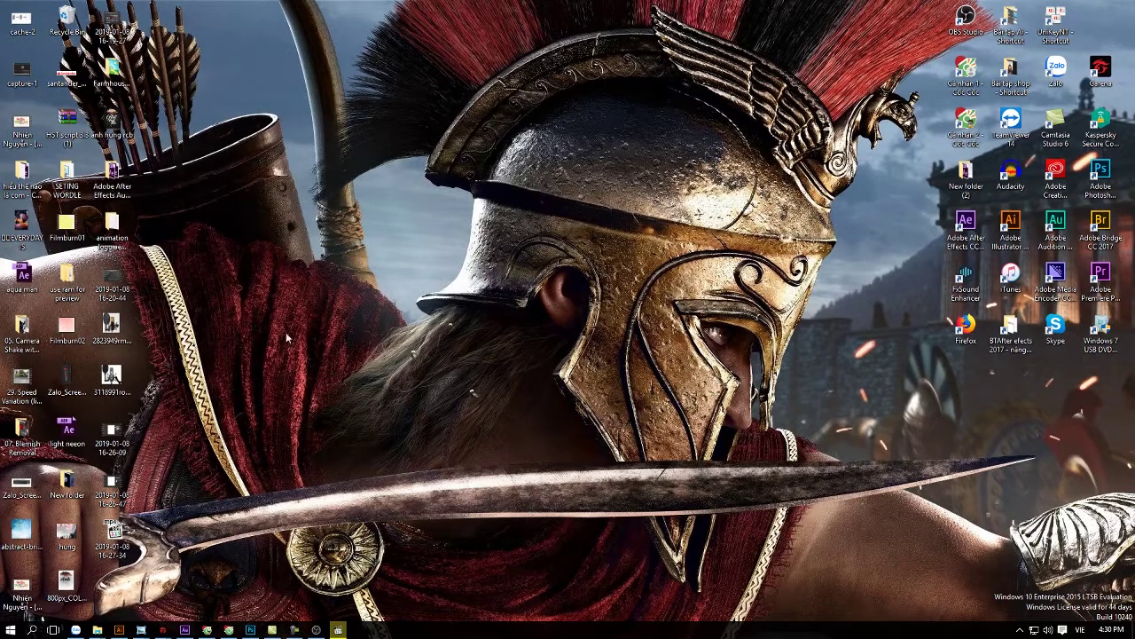
- Drag 3118991rodent1a_4.jpg from the desktop into Photoshop to open it
left_click_drag(111, 380, 254, 628)
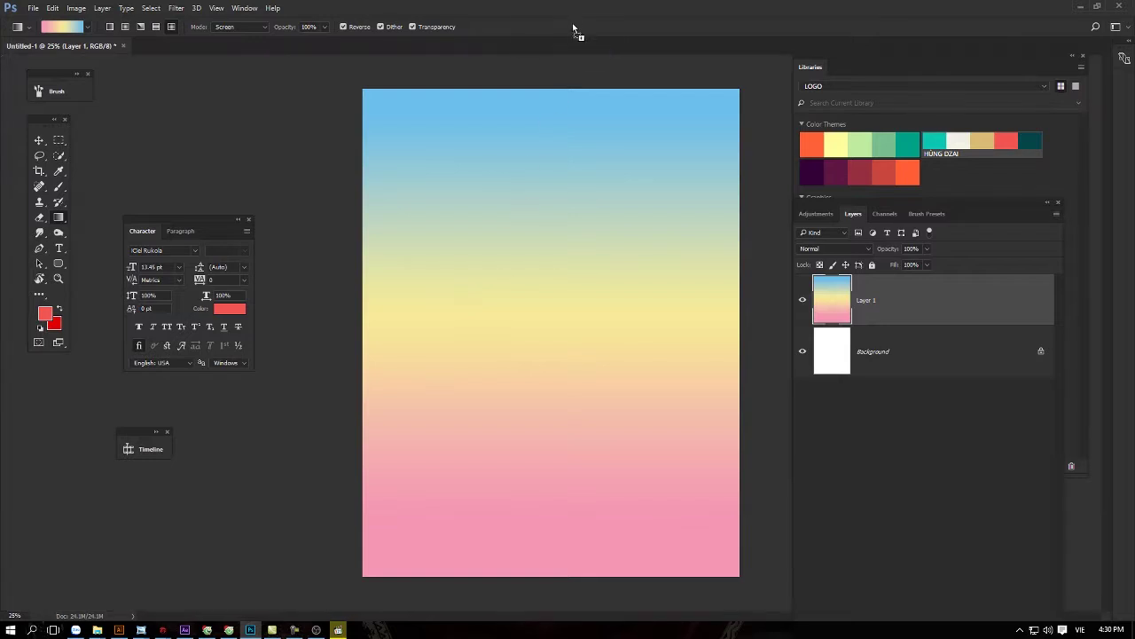
left_click_drag(255, 628, 573, 21)
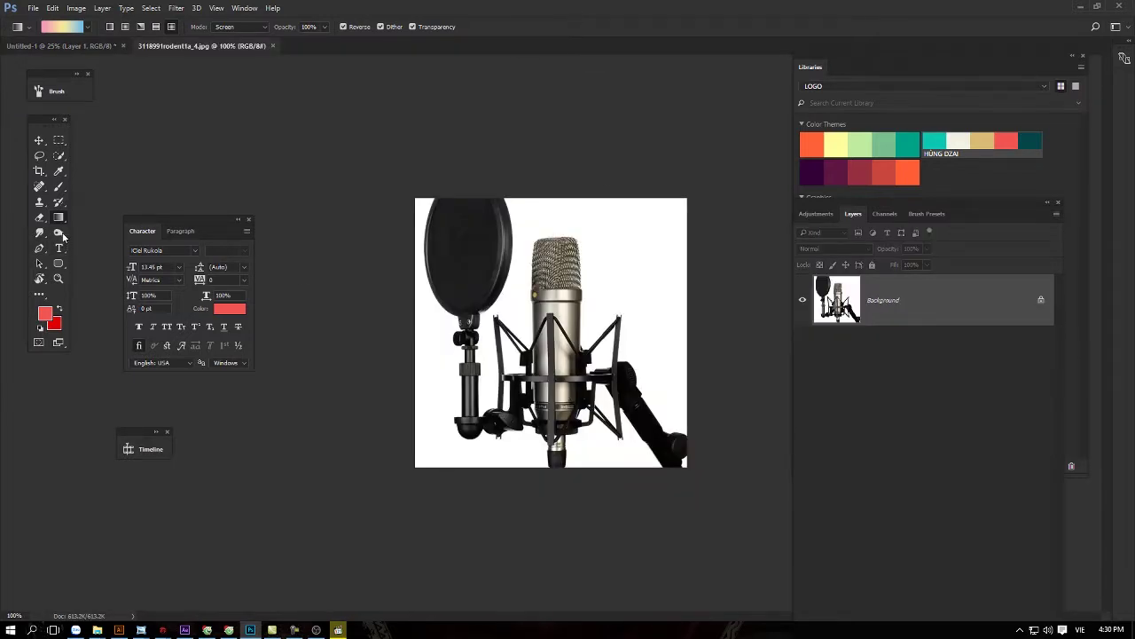
- Trial the gradient over the microphone photo in Normal and Screen modes, undoing each
left_click(249, 32)
left_click_drag(551, 349, 636, 392)
key("ctrl+z")
left_click(240, 26)
left_click(235, 113)
left_click_drag(556, 346, 653, 444)
key("ctrl+z")
- Trial the gradient in Multiply mode twice with undo, then float the Layers panel
left_click(240, 27)
left_click(238, 74)
left_click_drag(556, 337, 670, 450)
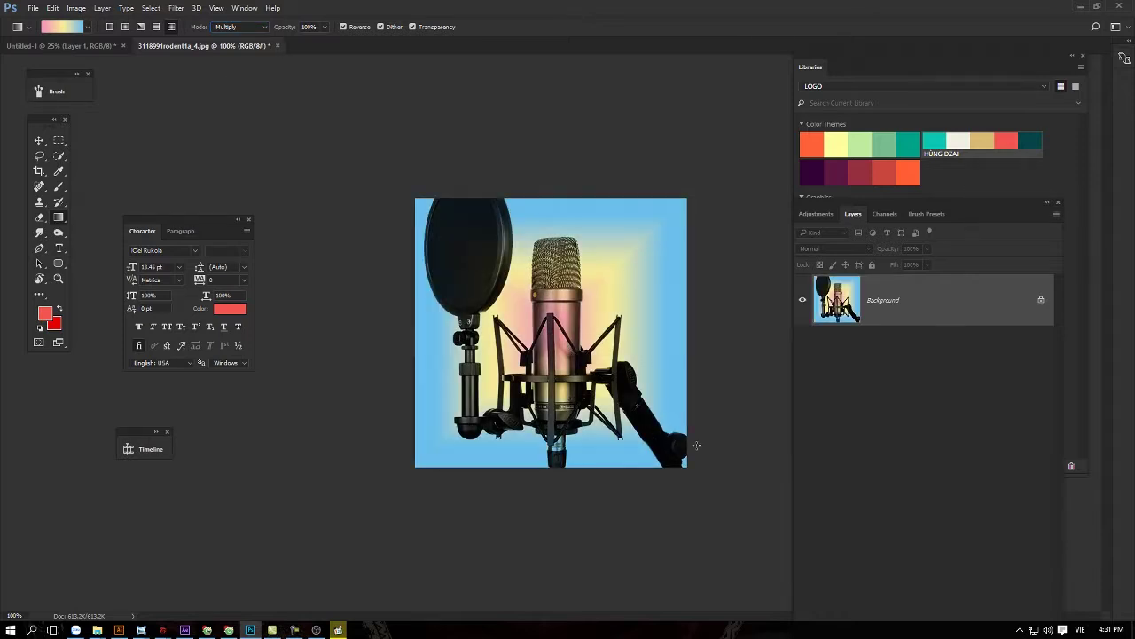
key("ctrl+z")
left_click_drag(556, 335, 684, 467)
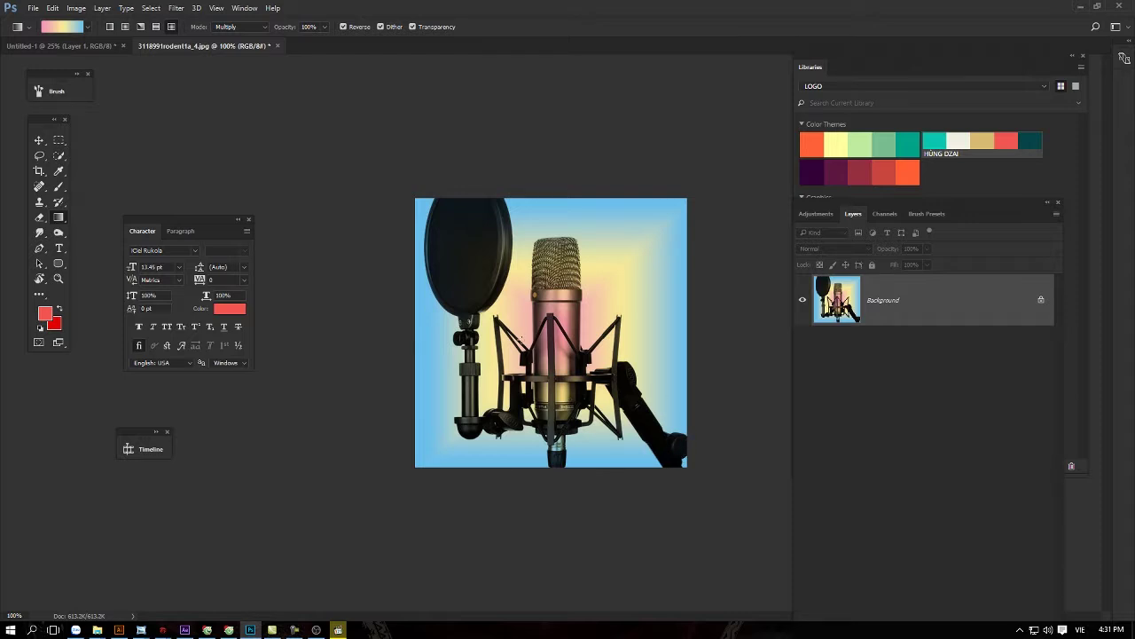
key("ctrl+z")
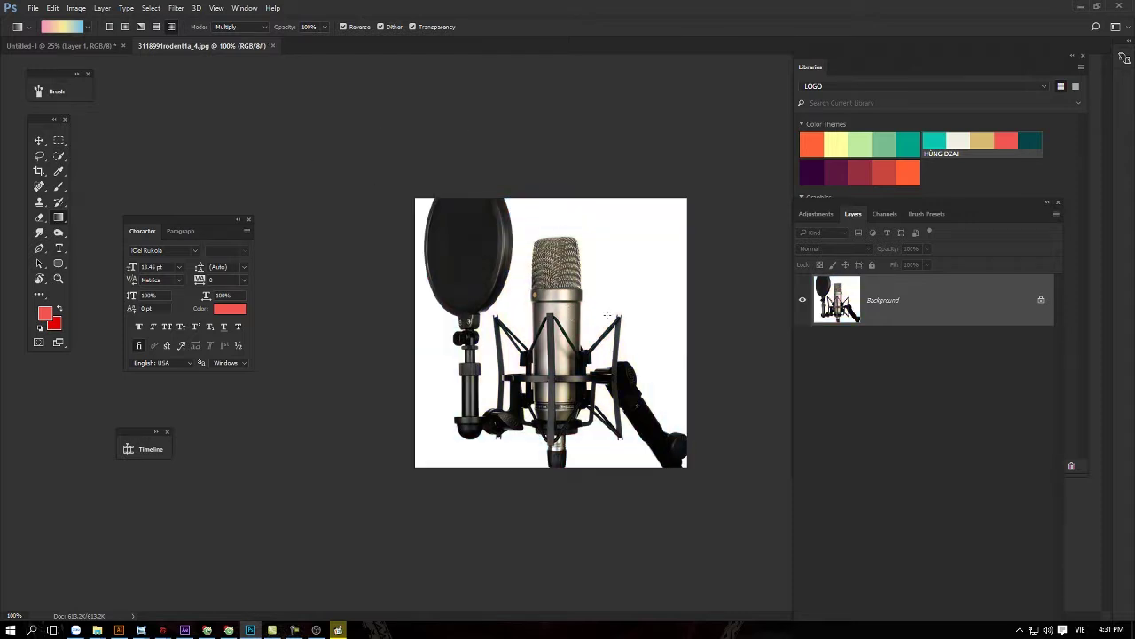
mouse_move(970, 203)
left_mouse_down()
mouse_move(921, 65)
mouse_move(928, 38)
left_mouse_up()
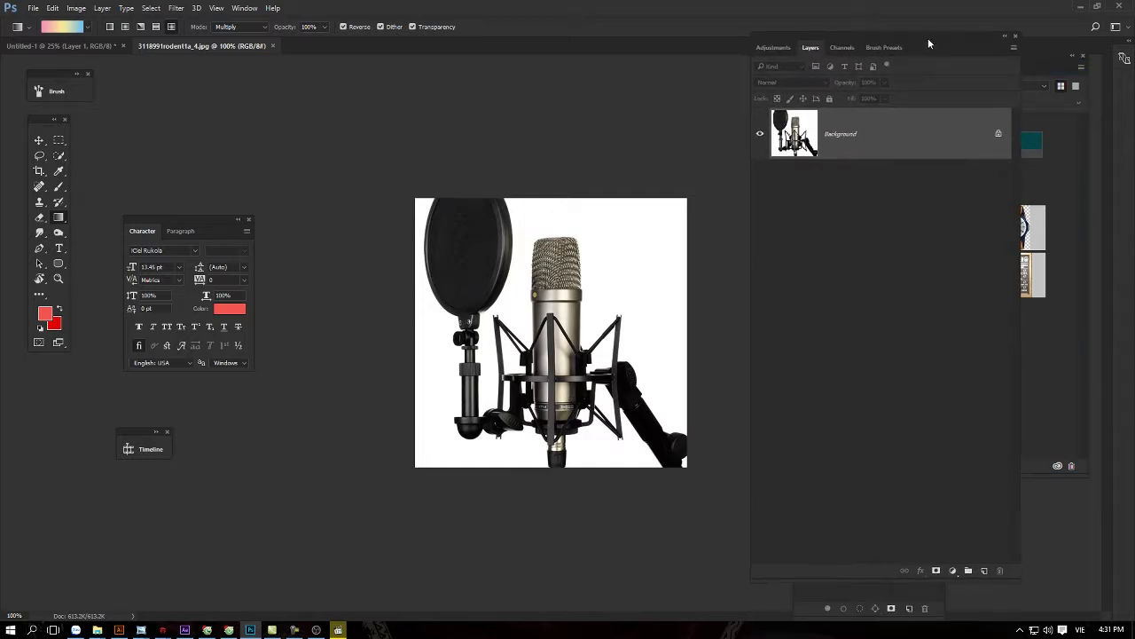
- Add an empty Layer 1 above the photo, then try a diamond gradient on it and undo it
left_click(984, 571)
left_click_drag(555, 341, 676, 430)
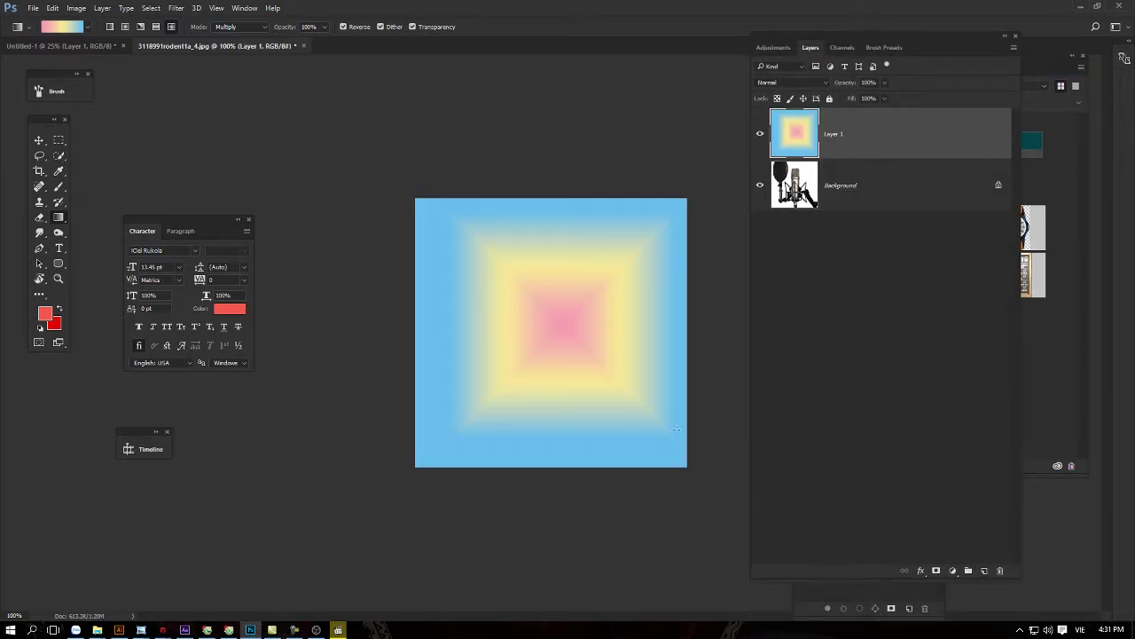
left_click(790, 82)
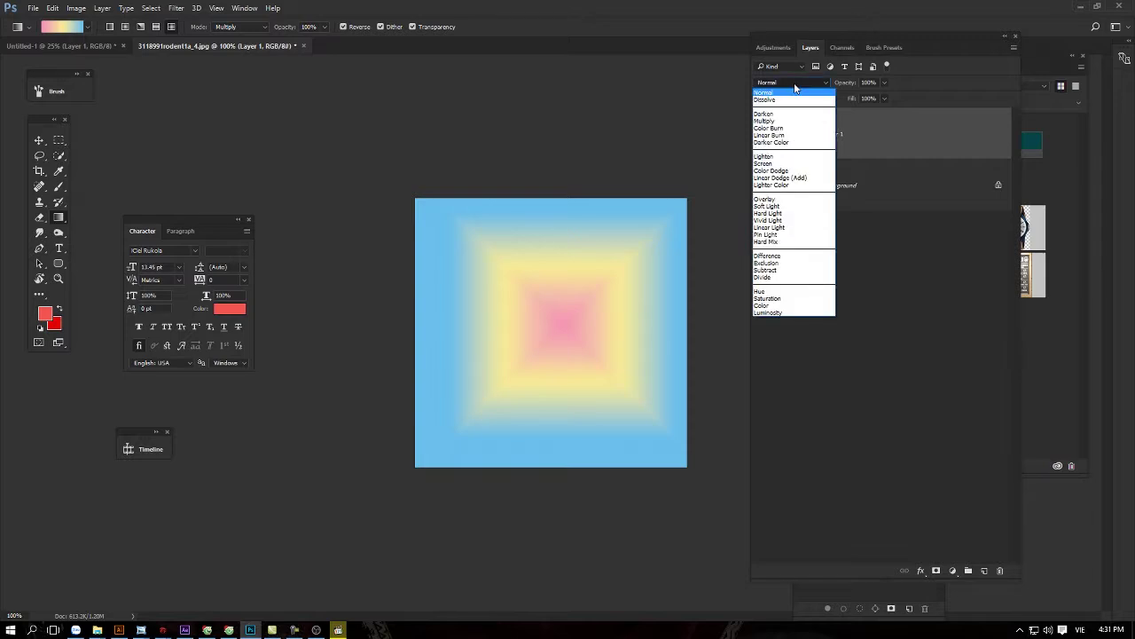
left_click(881, 206)
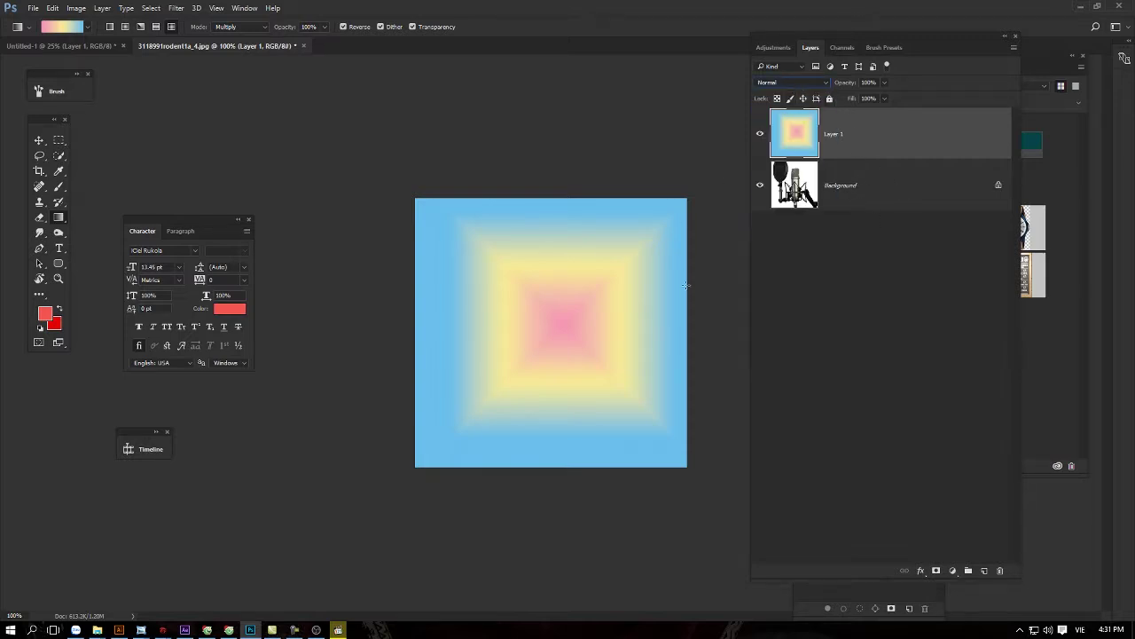
key("ctrl+z")
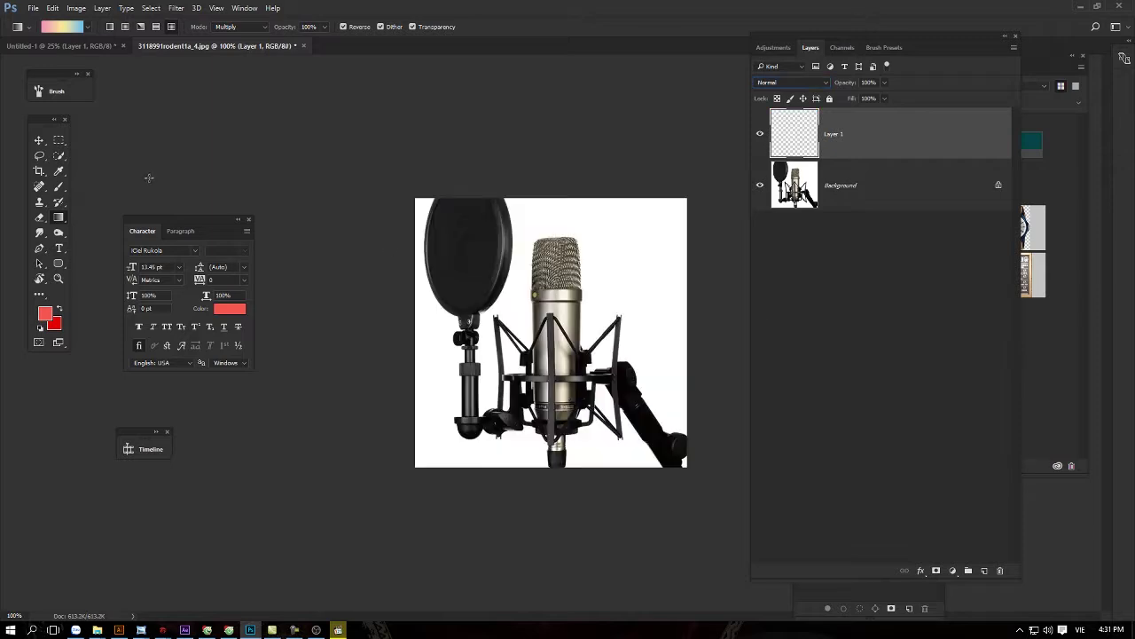
right_click(524, 232)
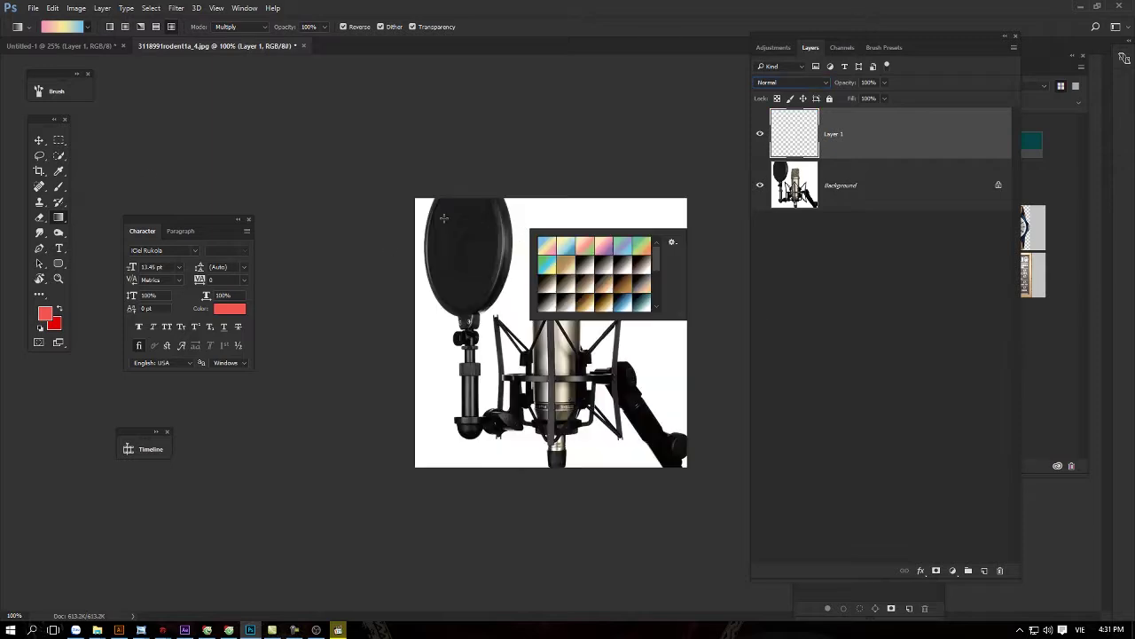
- Set the gradient's left colour stop to red #fd003c
left_click(62, 27)
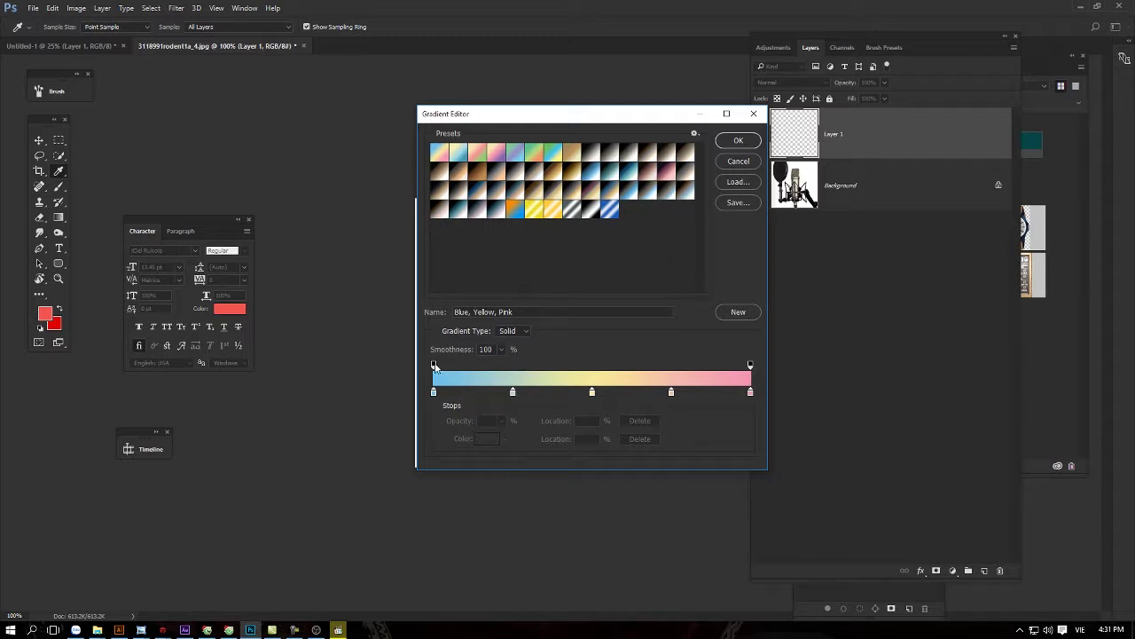
left_click(435, 393)
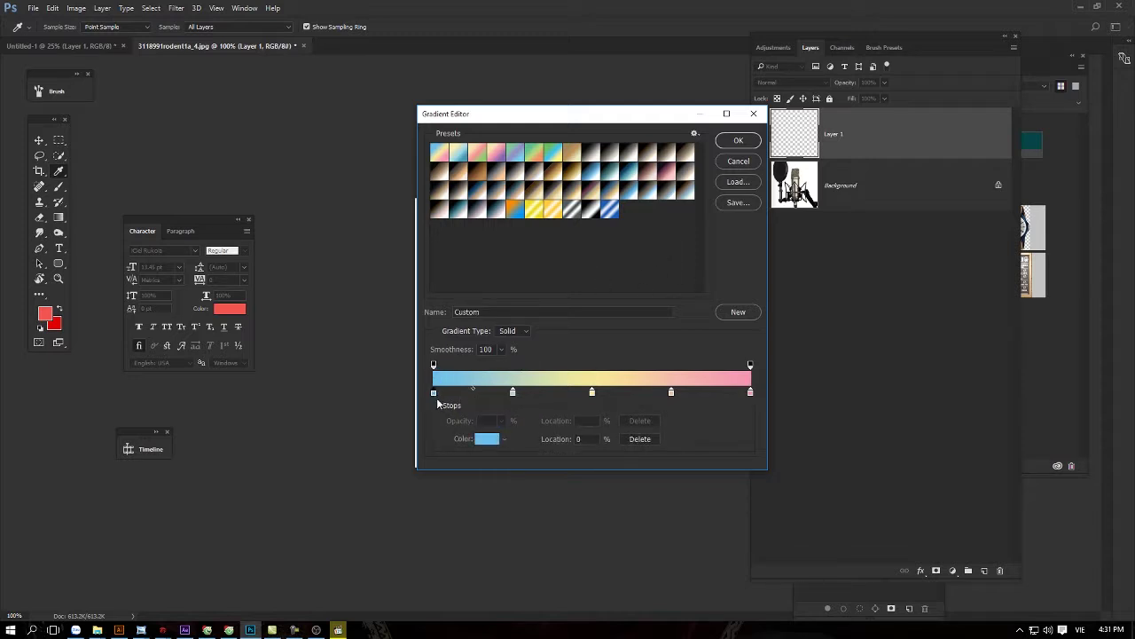
left_click(488, 439)
type("fd003c")
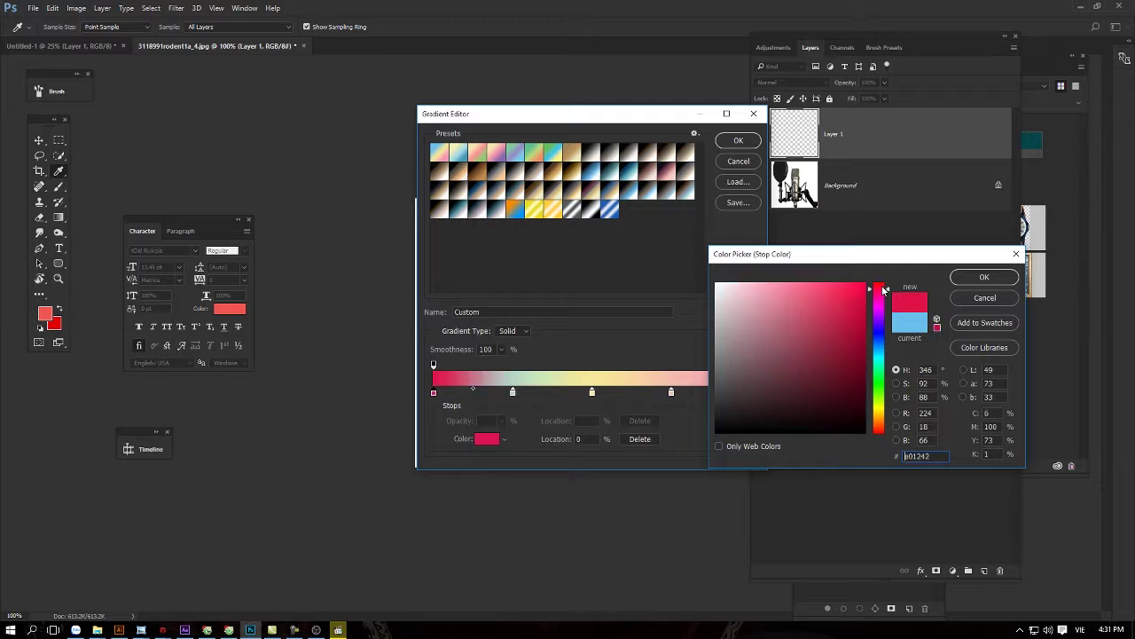
left_click(966, 276)
- Experiment with opacity stops, making the left end transparent and adding a stop at 25%
left_click(435, 366)
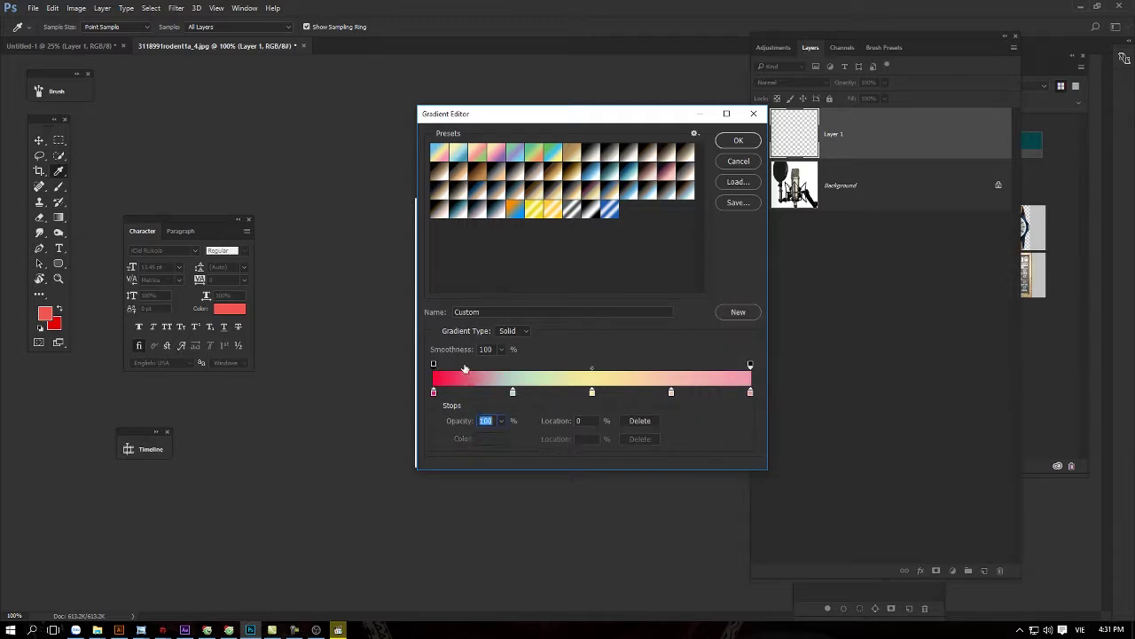
left_click(499, 421)
left_click_drag(504, 436, 448, 435)
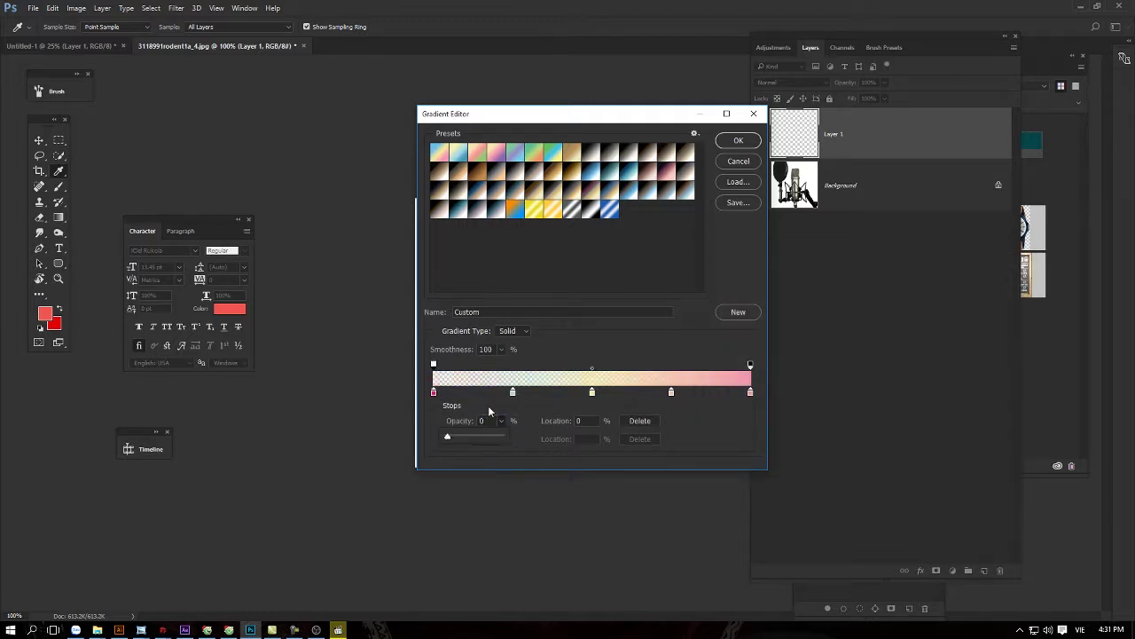
left_click(433, 393)
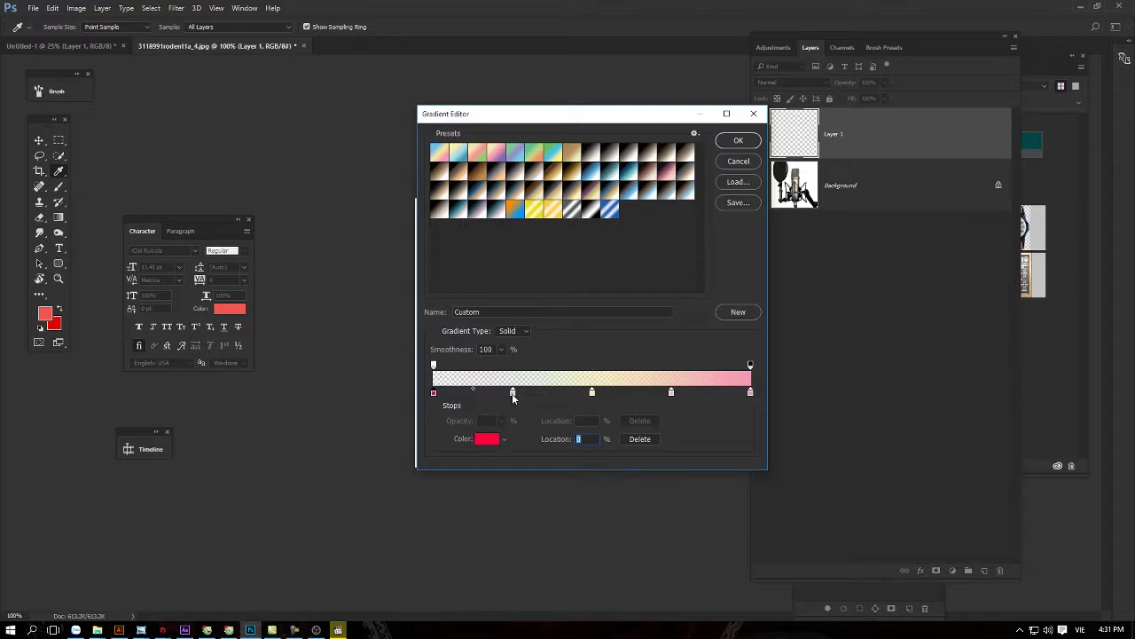
left_click(513, 393)
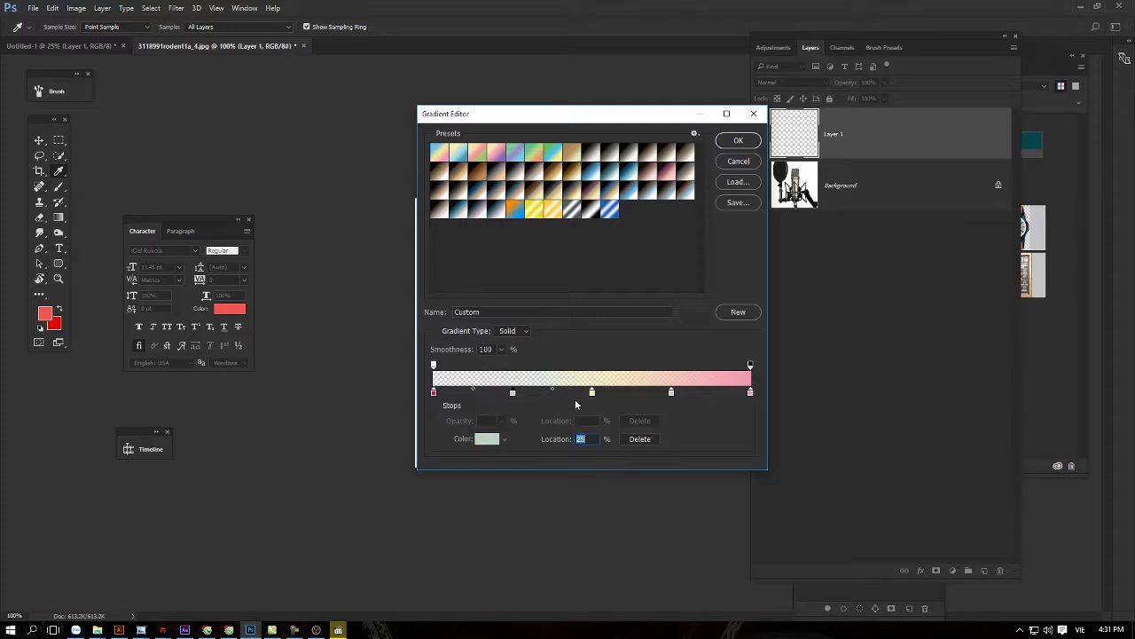
left_click(433, 364)
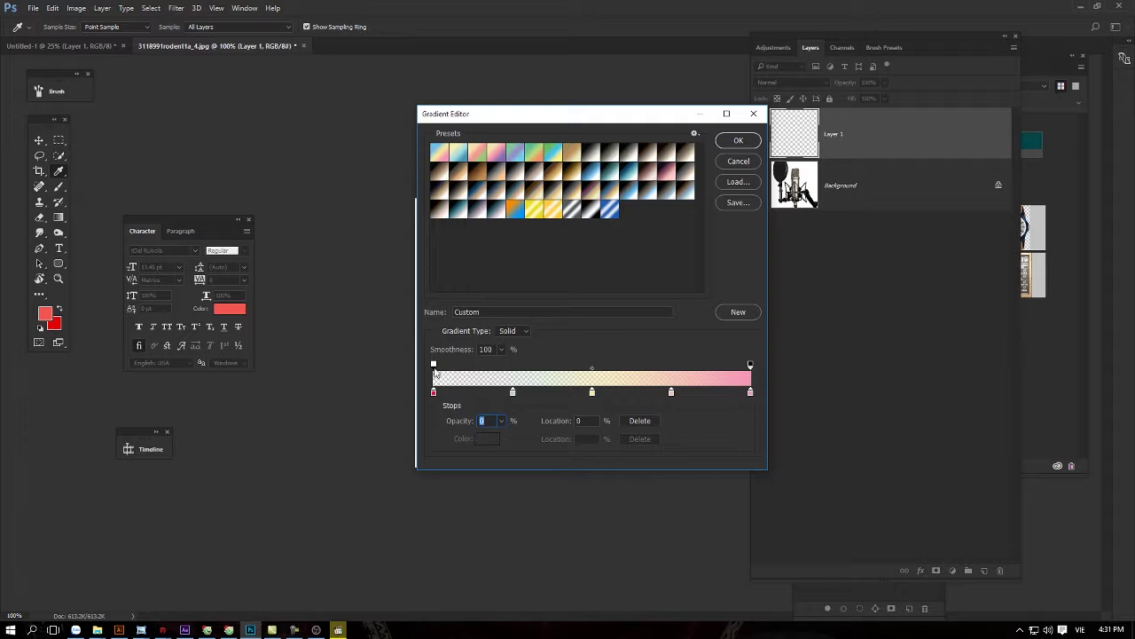
left_click(750, 365)
left_click(513, 393)
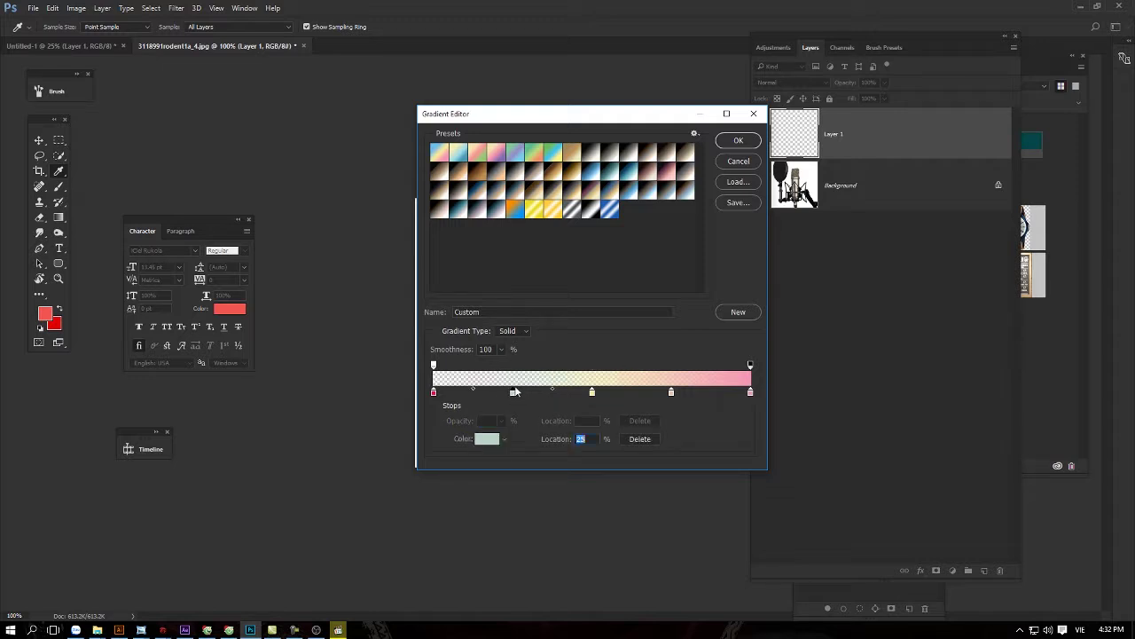
left_click(514, 365)
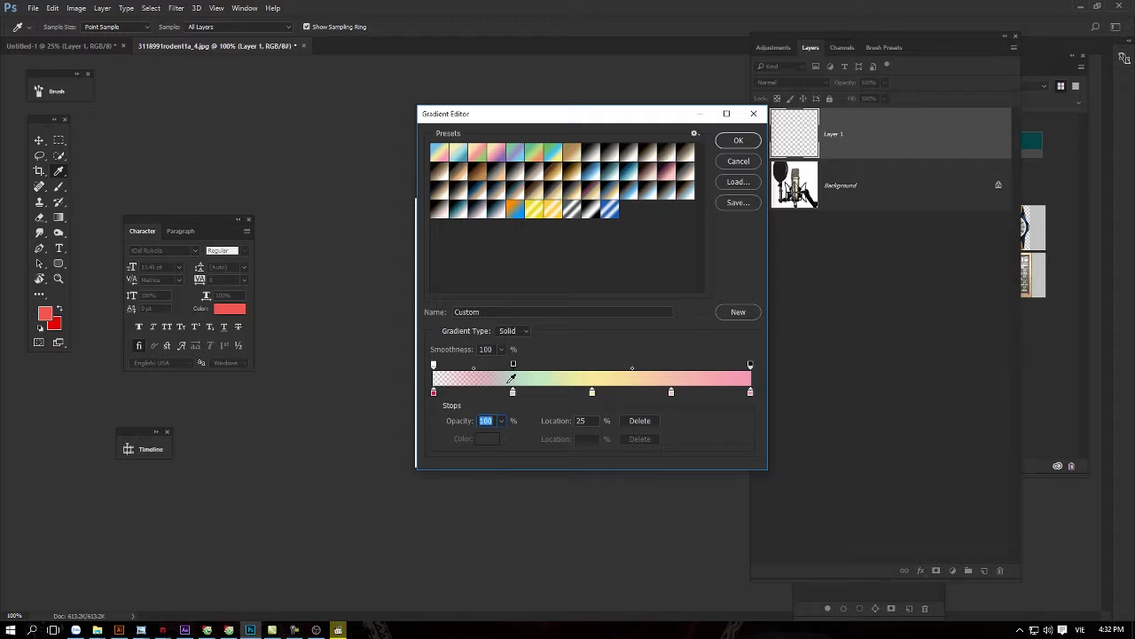
left_click(501, 420)
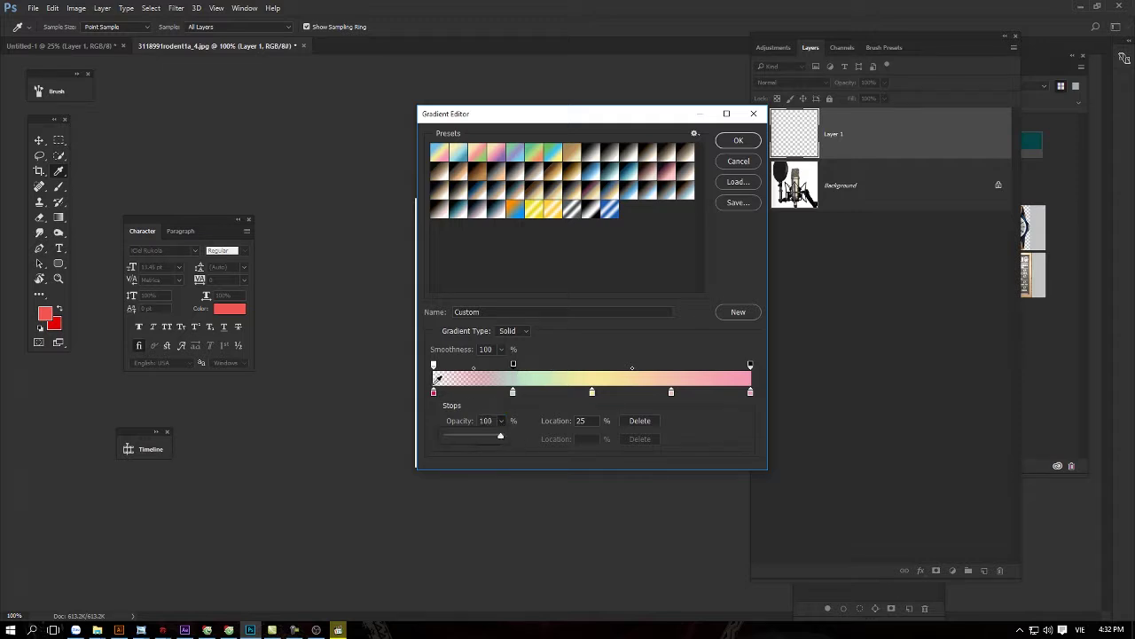
left_click(514, 365)
left_click(749, 365)
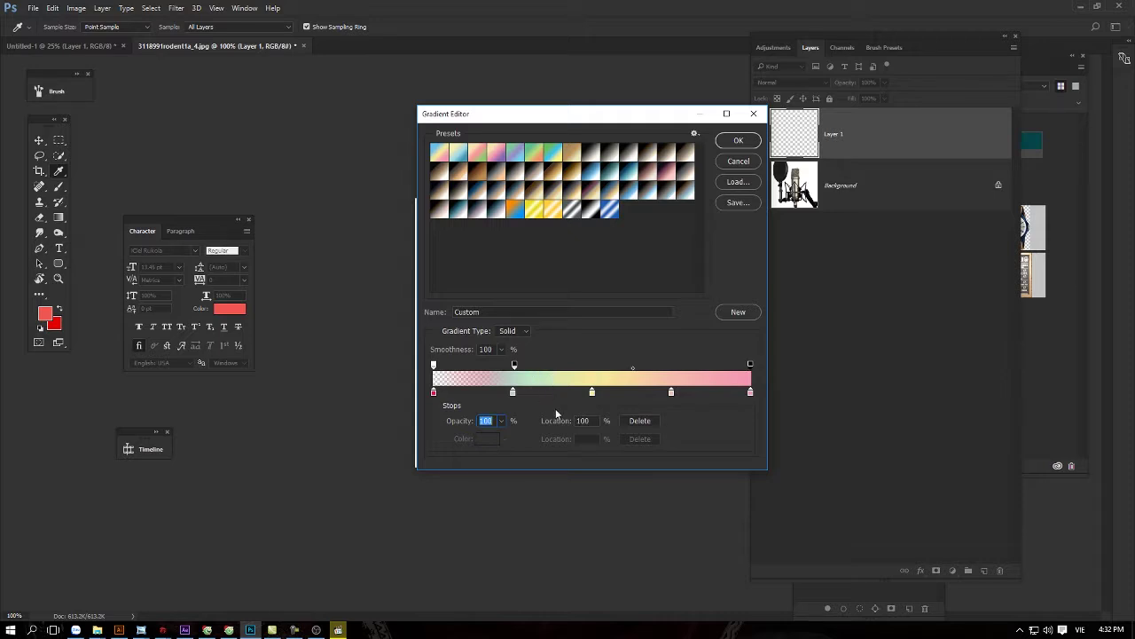
- Remove the mint and yellow colour stops, restoring the left end to 100% opacity
mouse_move(513, 396)
left_mouse_down()
mouse_move(526, 396)
mouse_move(492, 408)
left_mouse_up()
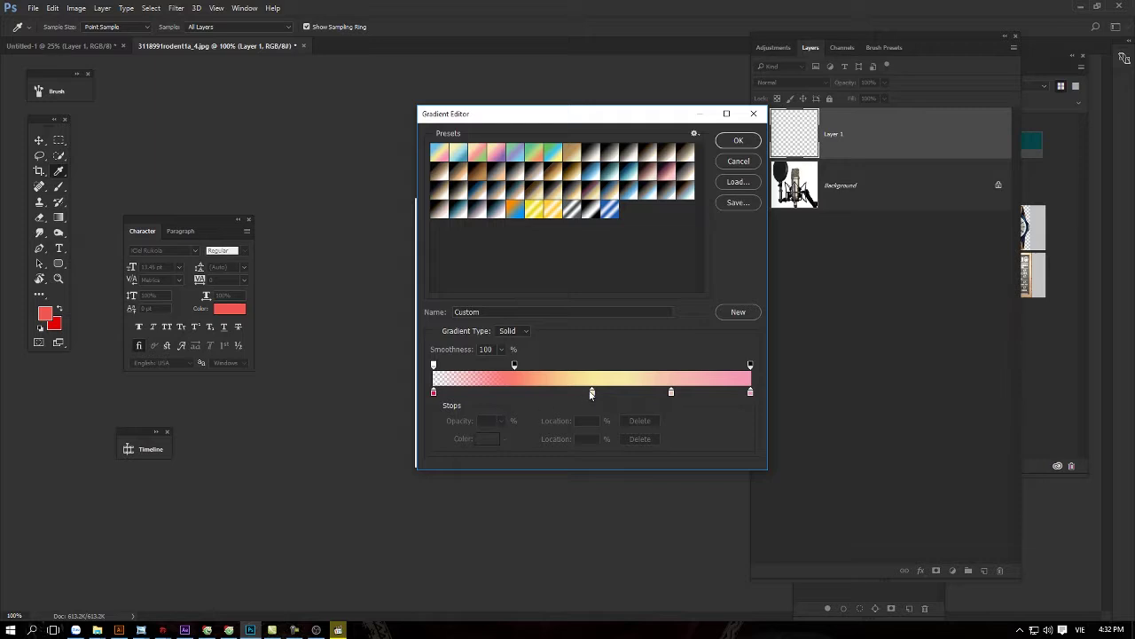
mouse_move(591, 393)
left_mouse_down()
mouse_move(635, 407)
mouse_move(666, 448)
left_mouse_up()
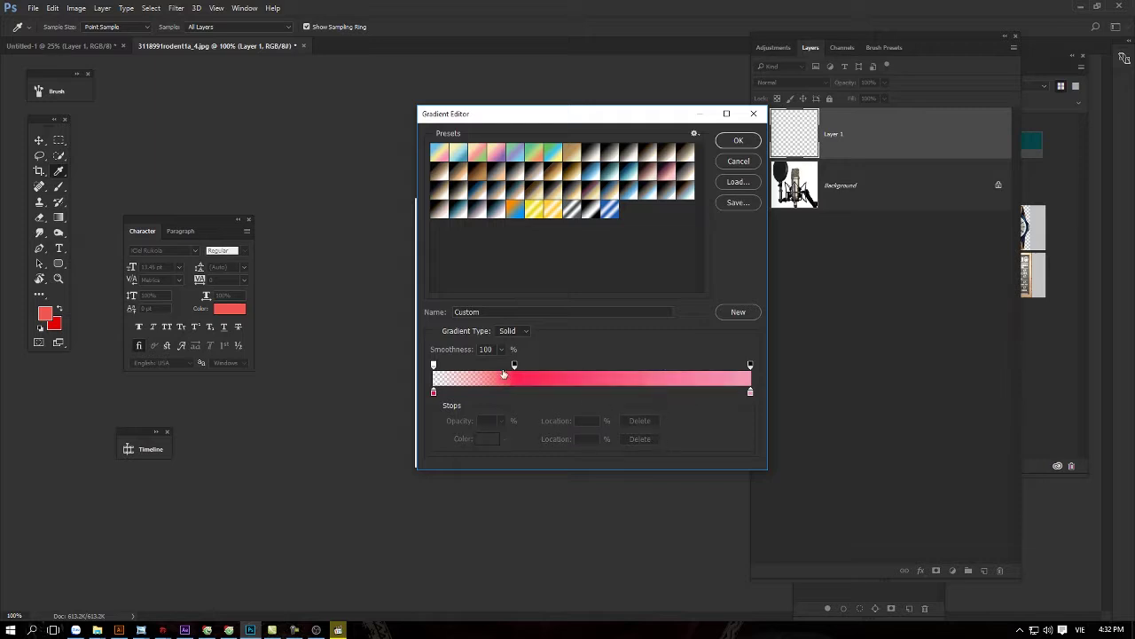
left_click_drag(514, 364, 522, 349)
left_click(434, 365)
left_click(502, 421)
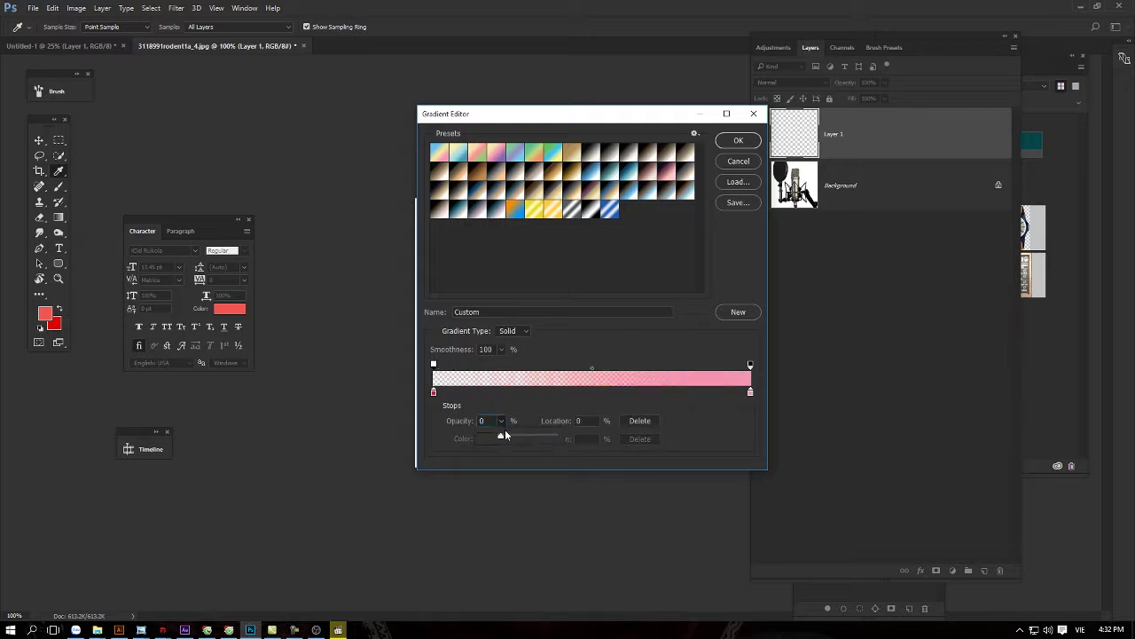
left_click_drag(500, 435, 555, 435)
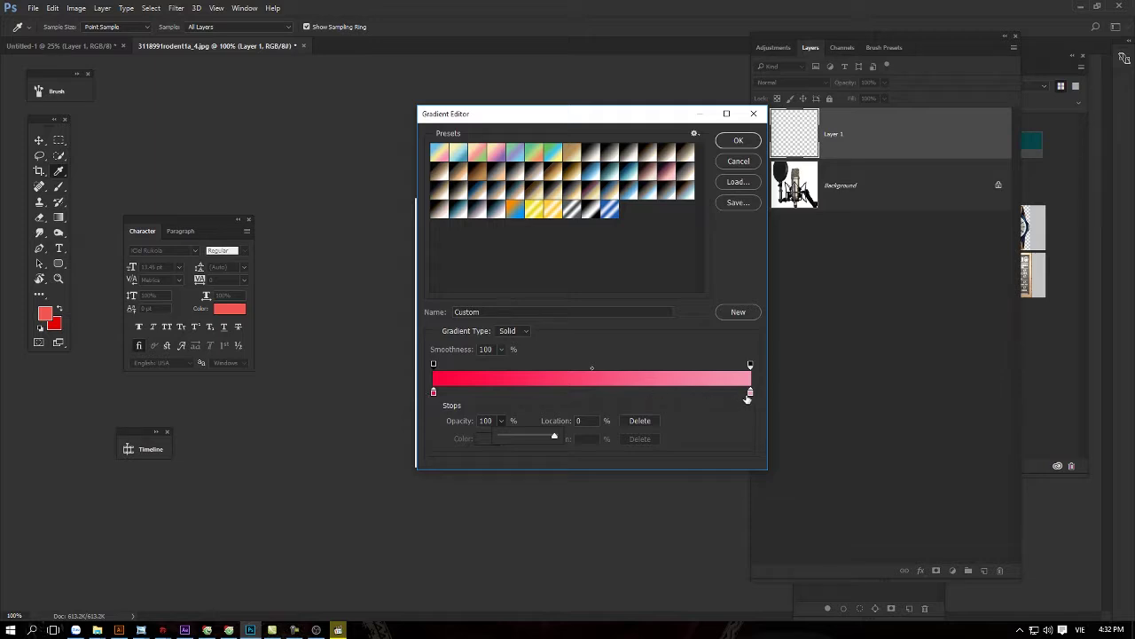
left_click_drag(750, 393, 516, 393)
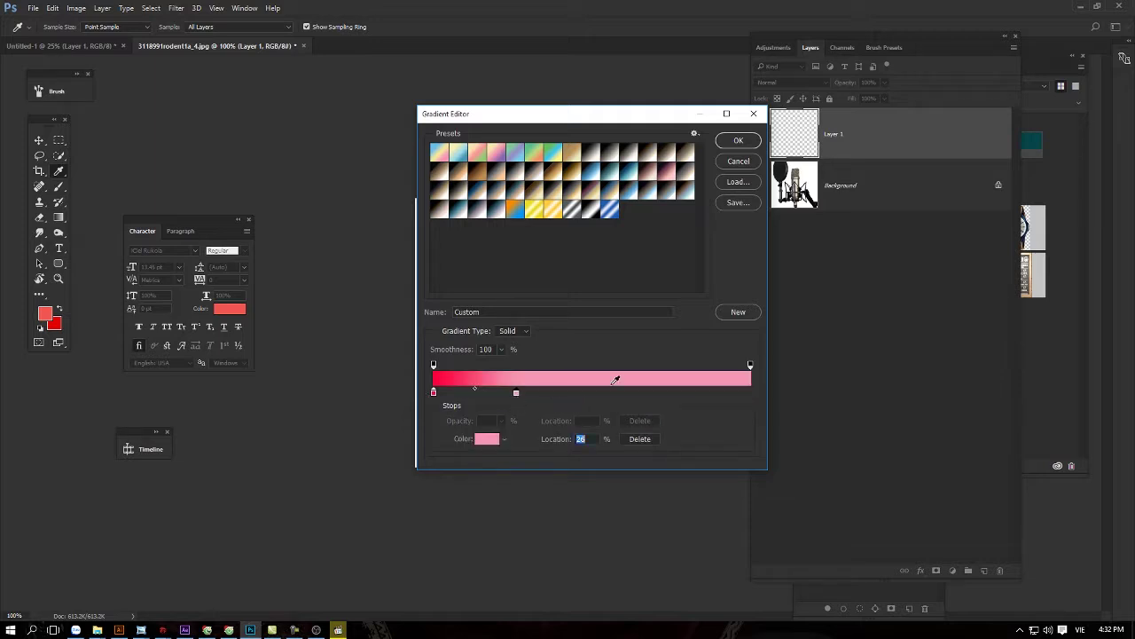
left_click_drag(517, 394, 745, 393)
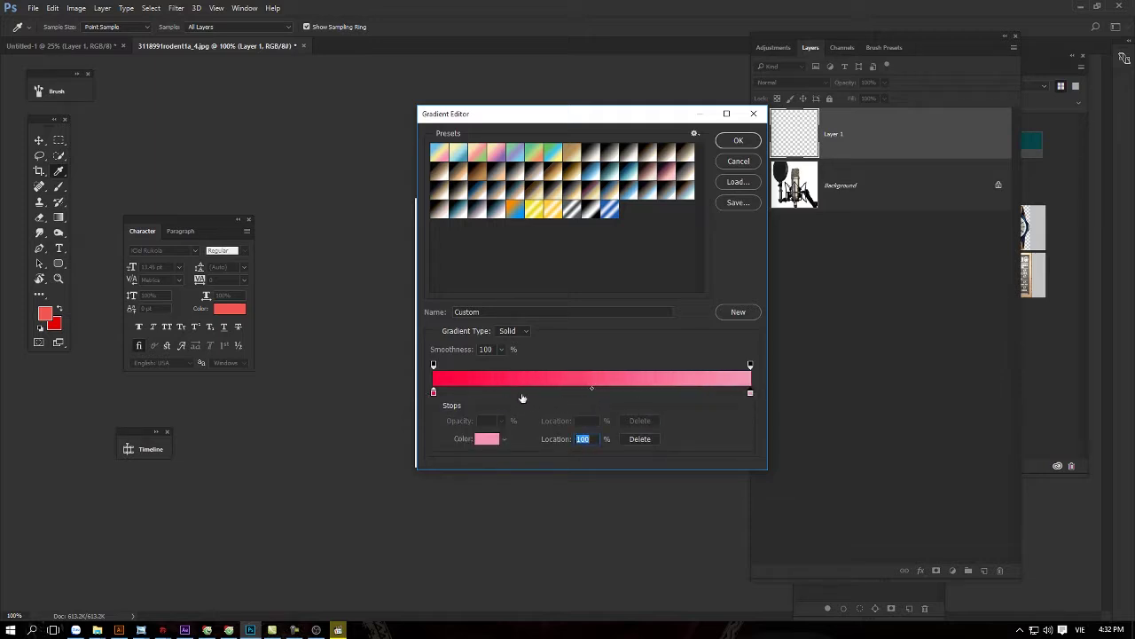
- Shift the red-to-pink midpoint to 17% and add a red colour stop at 54%
left_click_drag(434, 394, 393, 398)
mouse_move(593, 391)
left_mouse_down()
mouse_move(488, 393)
mouse_move(595, 392)
left_mouse_up()
left_click(604, 395)
left_click_drag(602, 395, 604, 419)
left_click(606, 395)
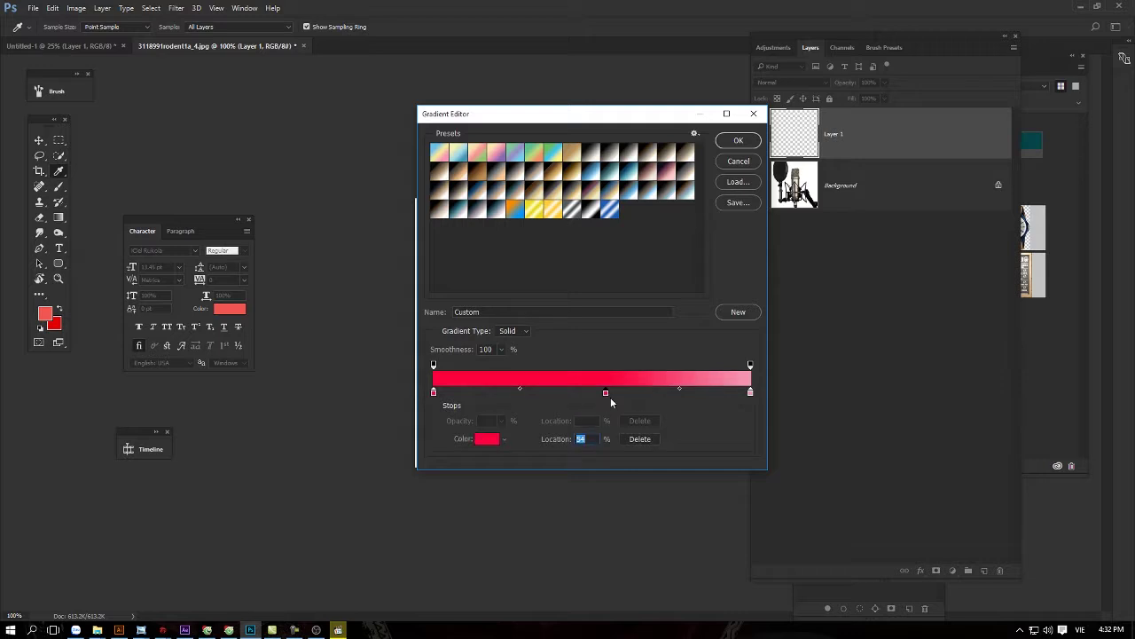
double_click(605, 396)
left_click_drag(861, 302, 826, 300)
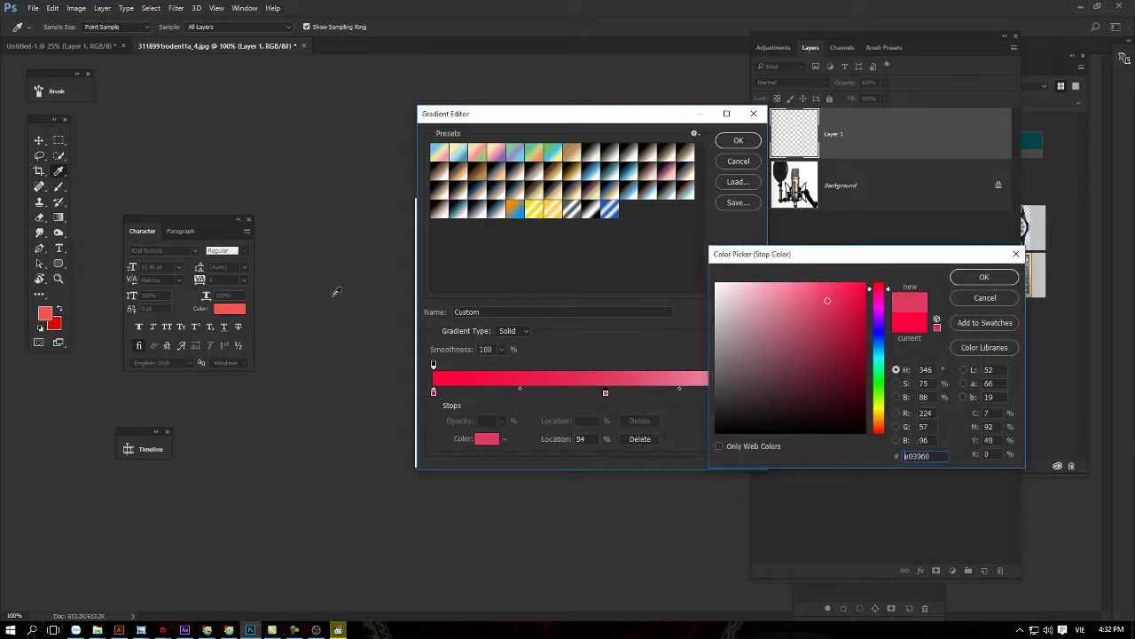
left_click(978, 302)
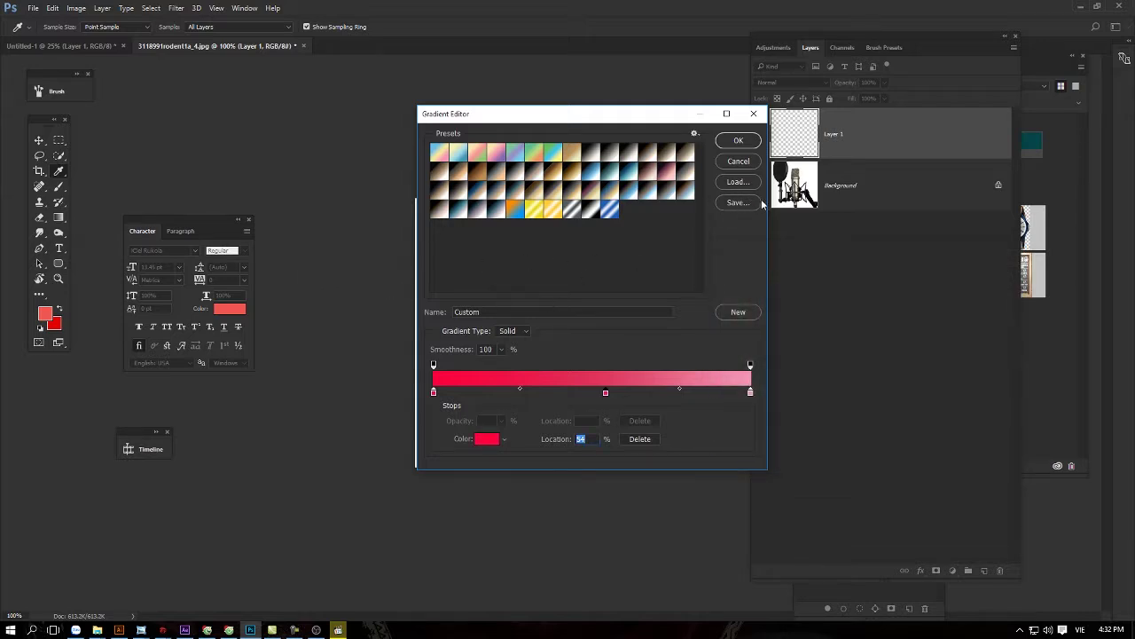
- Save the gradient presets to the Desktop and add the red gradient as a new preset
left_click(734, 205)
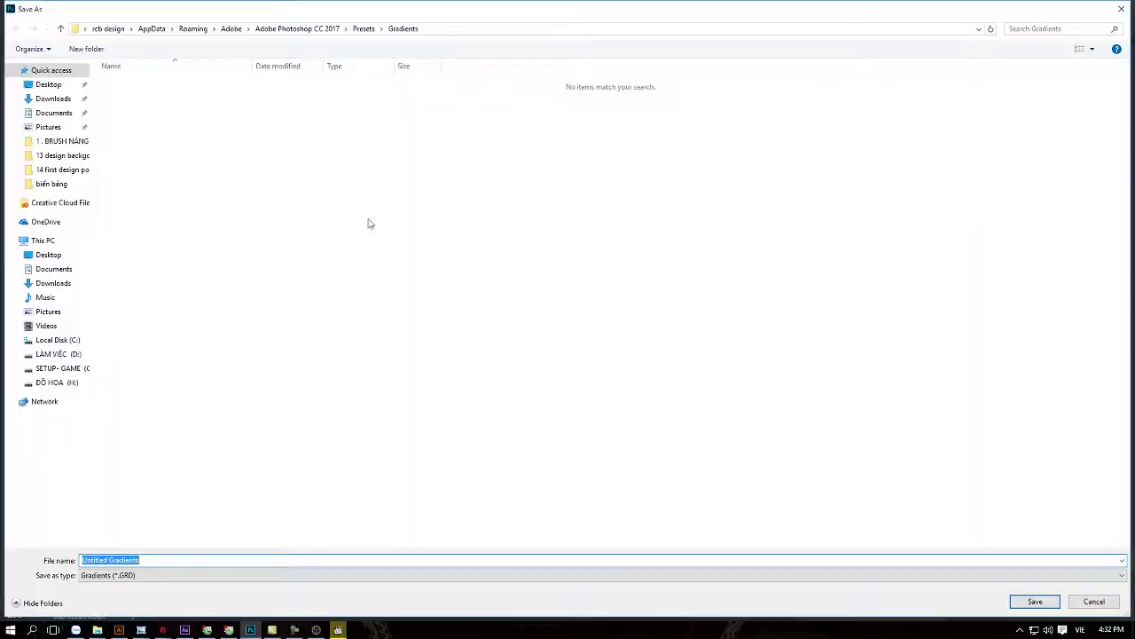
left_click(40, 84)
left_click(1034, 602)
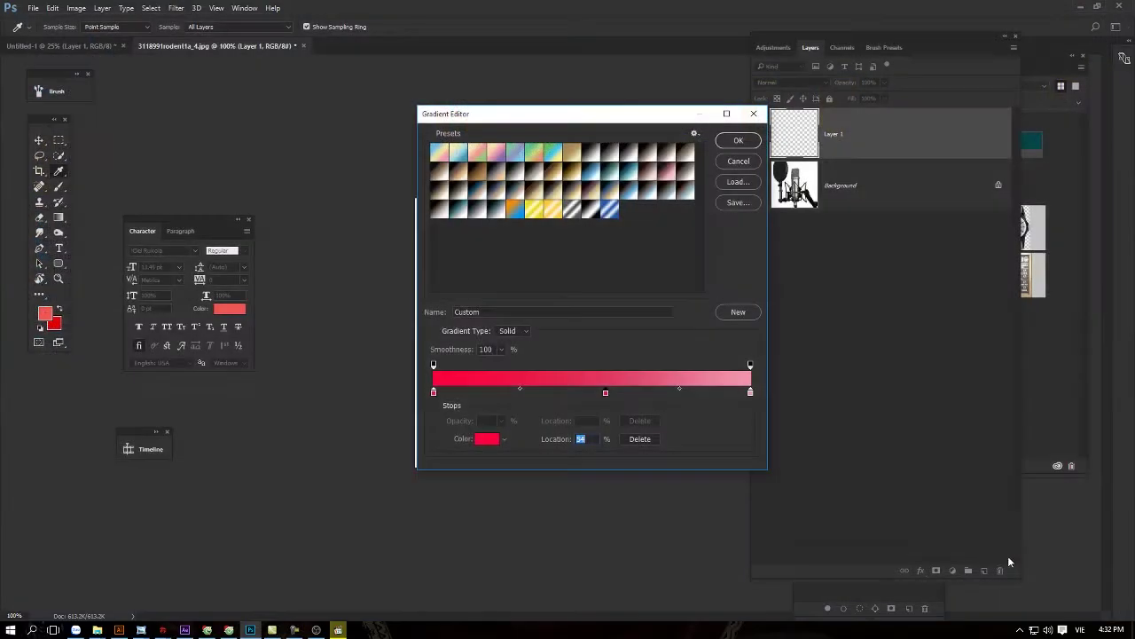
left_click(743, 315)
- Load the Untitled Gradients file from the Desktop
left_click(739, 181)
left_click(51, 85)
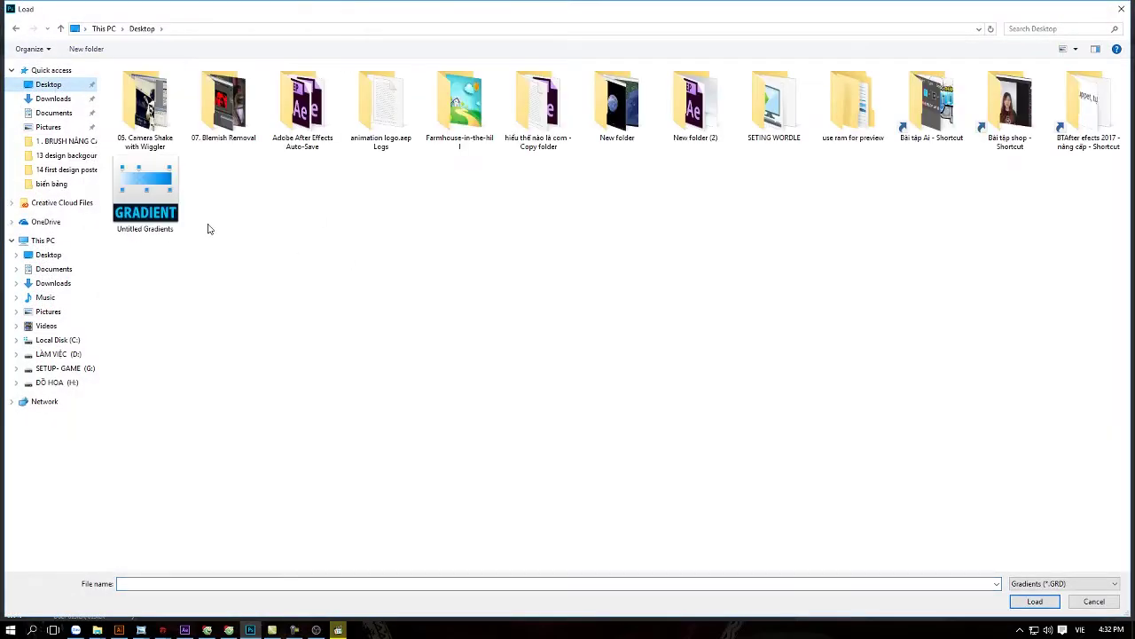
double_click(151, 188)
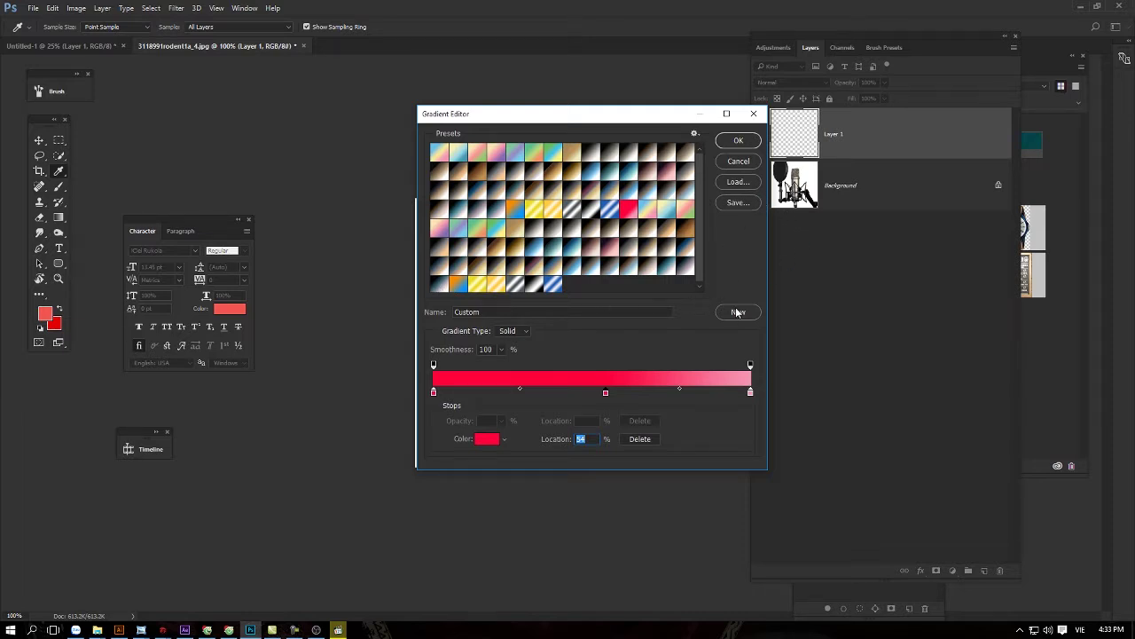
- Collapse the Character panel and add a gradient fill layer using the pastel pink-yellow-blue preset
left_click(750, 163)
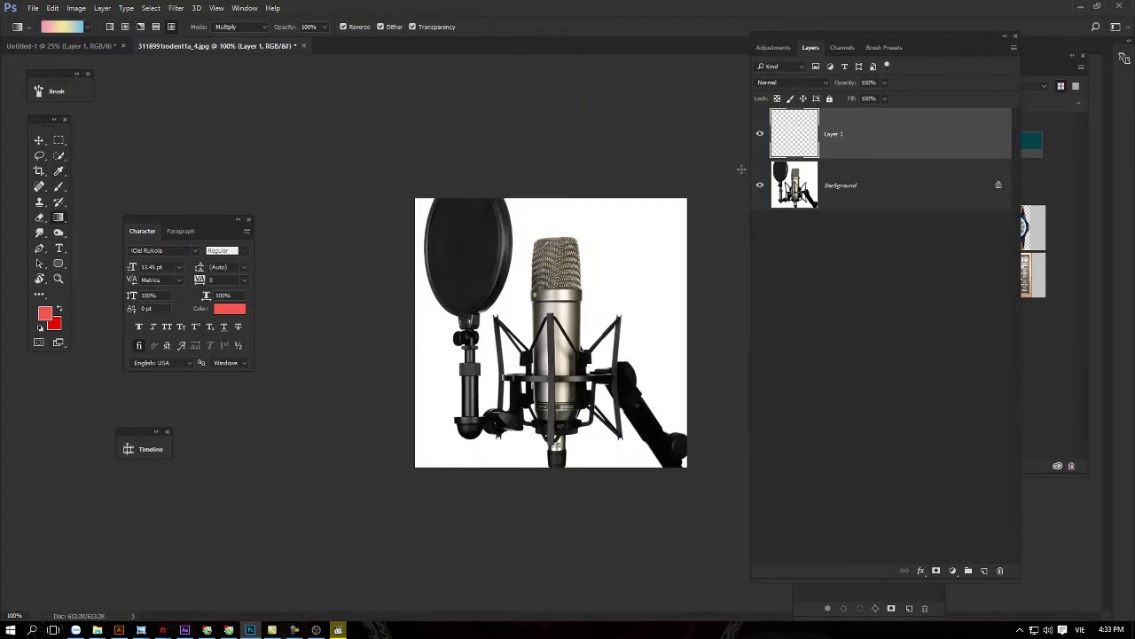
left_click(238, 219)
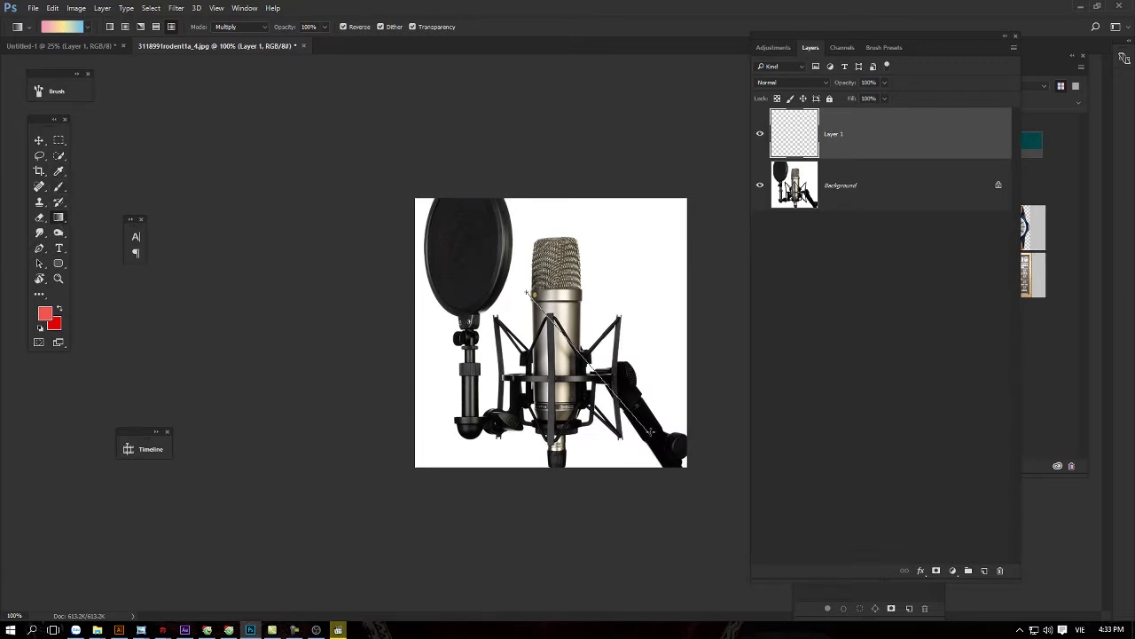
left_click(954, 571)
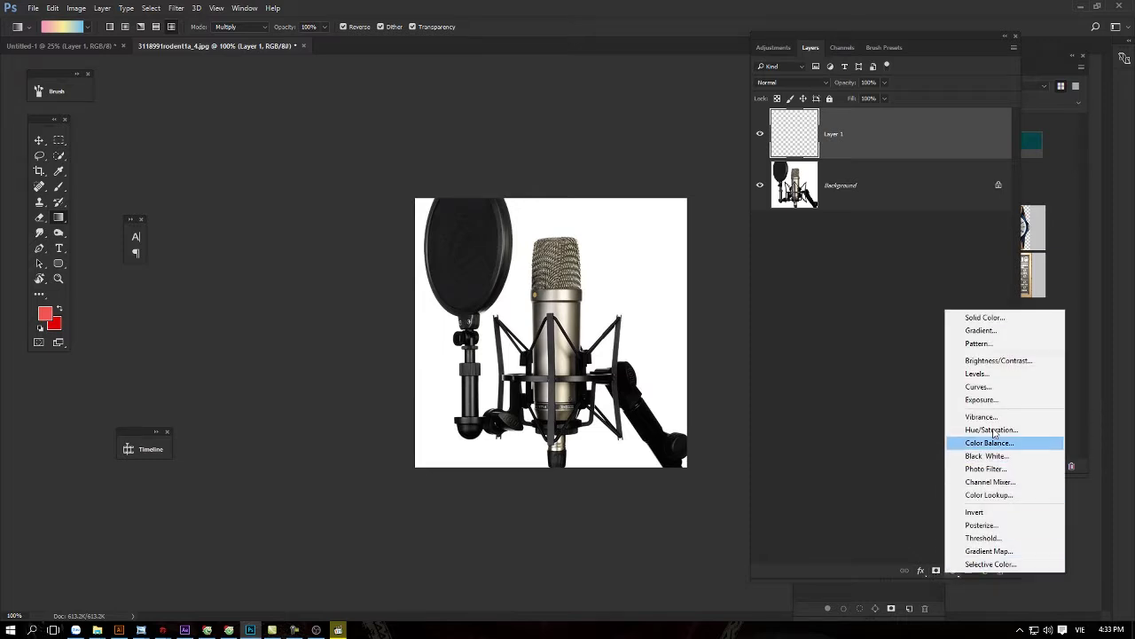
left_click(991, 331)
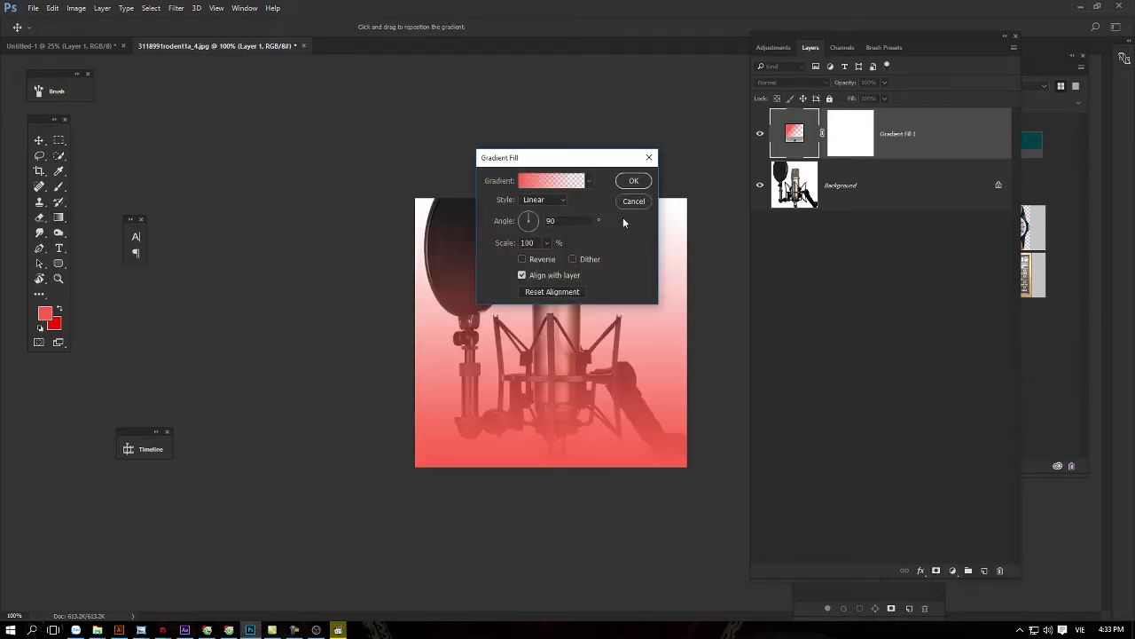
left_click(549, 188)
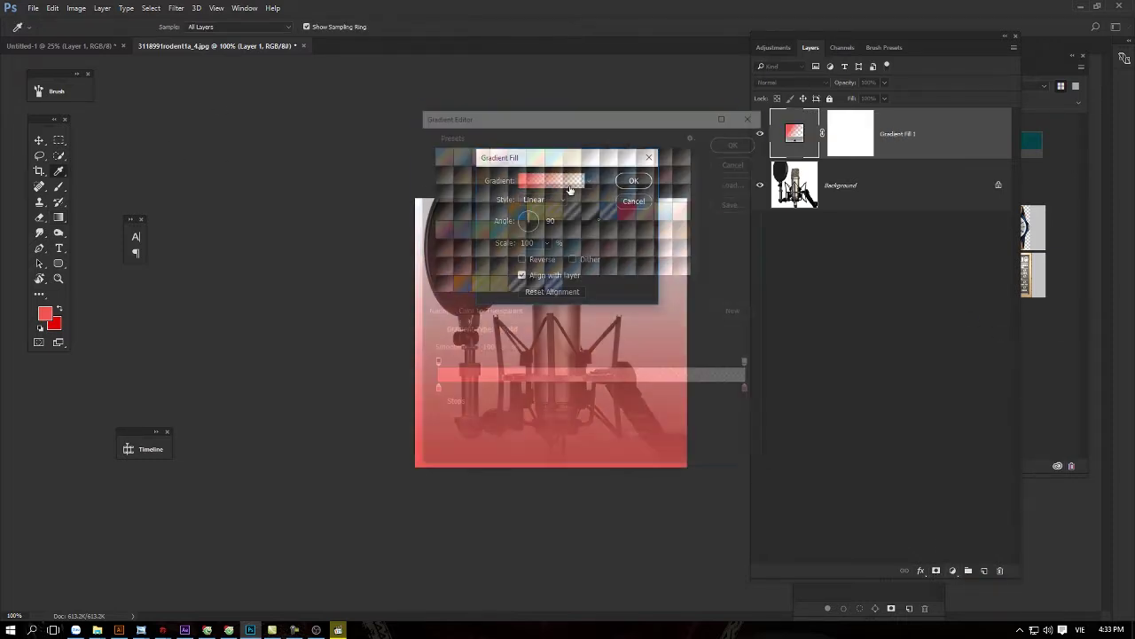
left_click(645, 213)
left_click(738, 140)
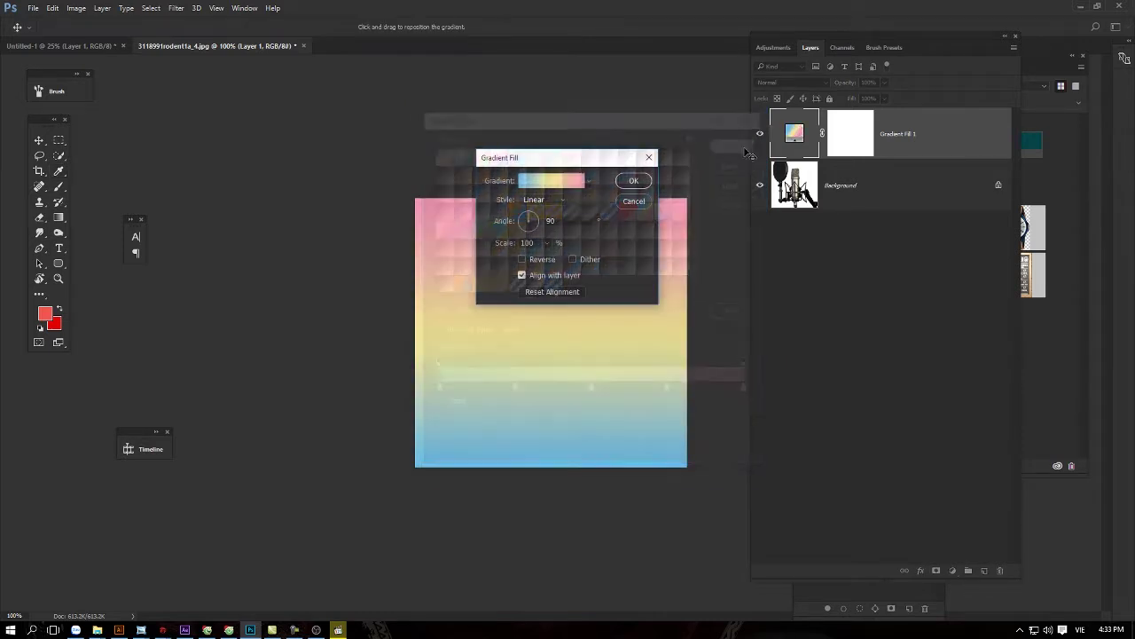
- Apply the fill in Angle style, then delete the Gradient Fill 1 layer
left_click(543, 201)
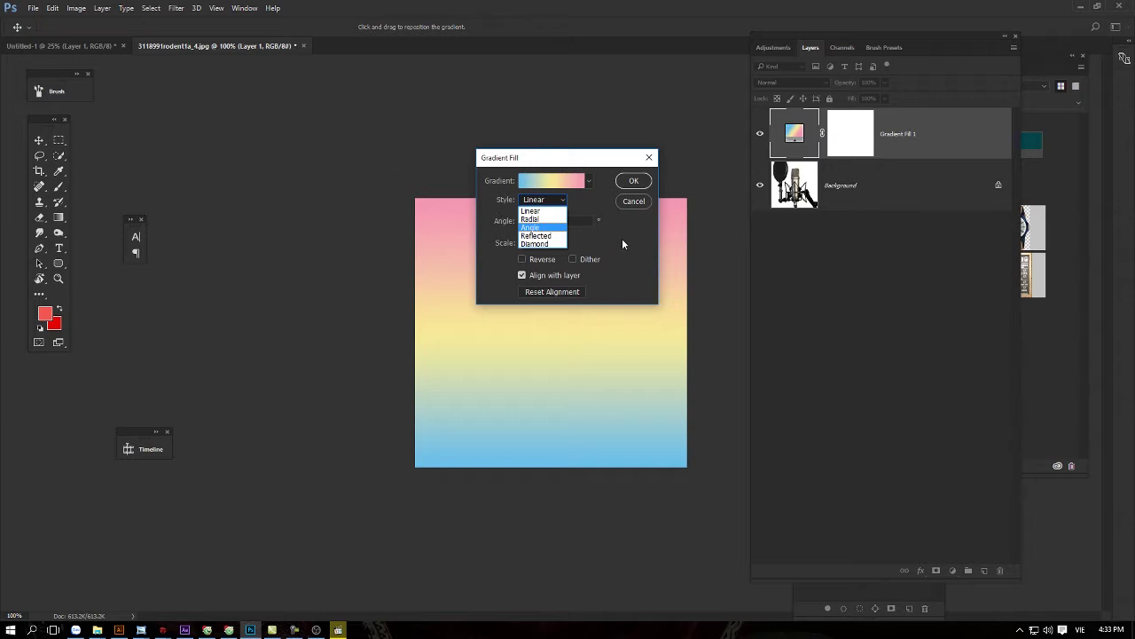
key("Return")
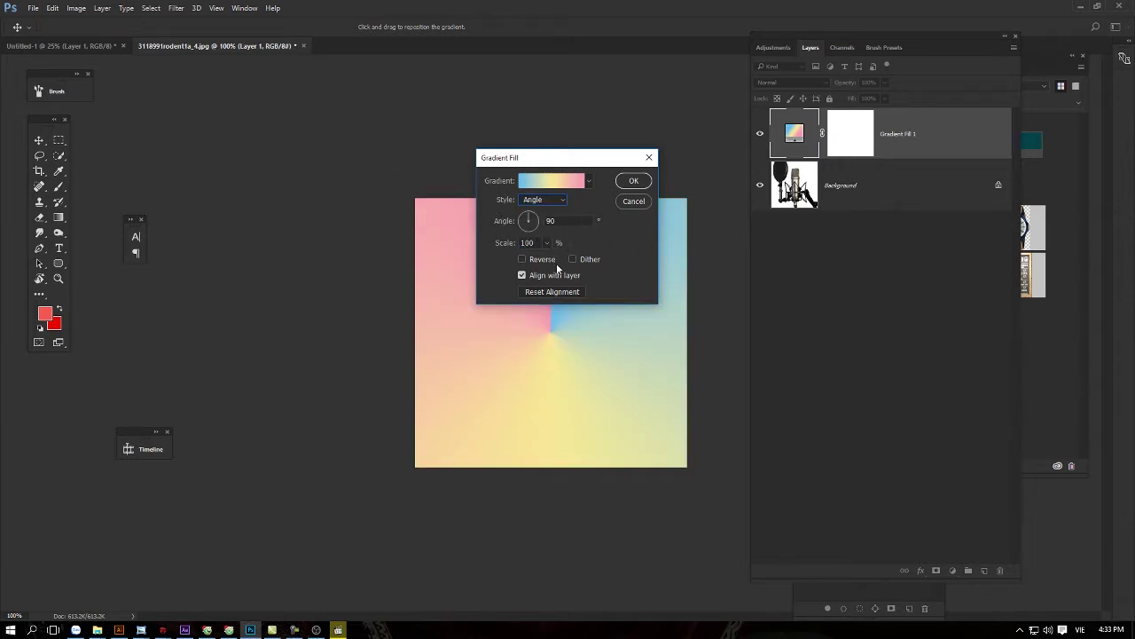
left_click(634, 181)
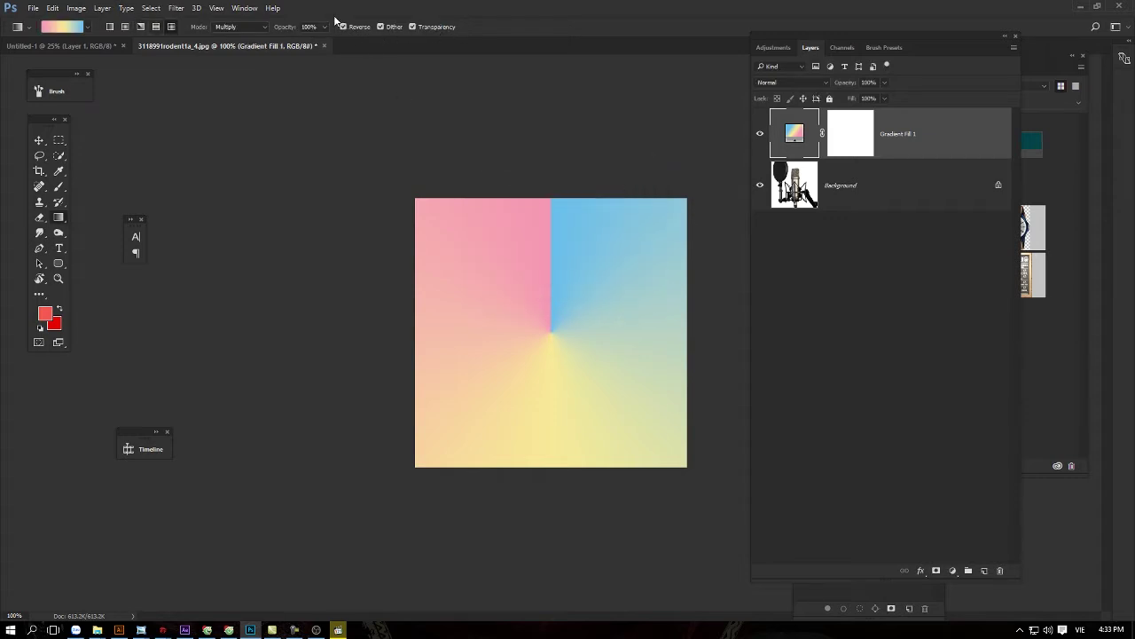
double_click(795, 133)
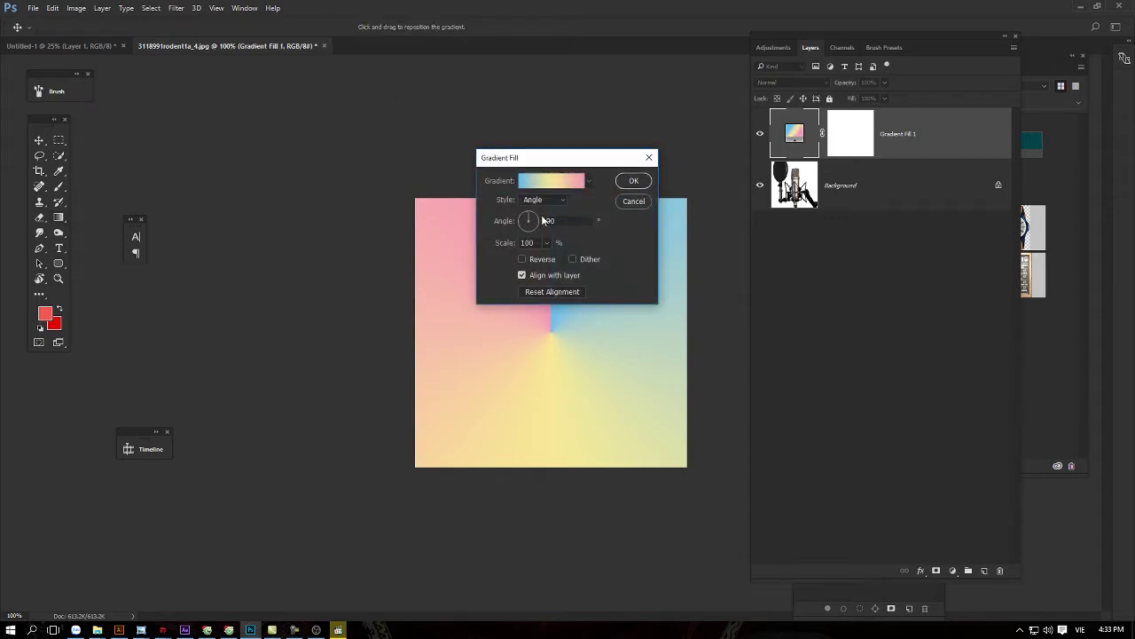
left_click(633, 202)
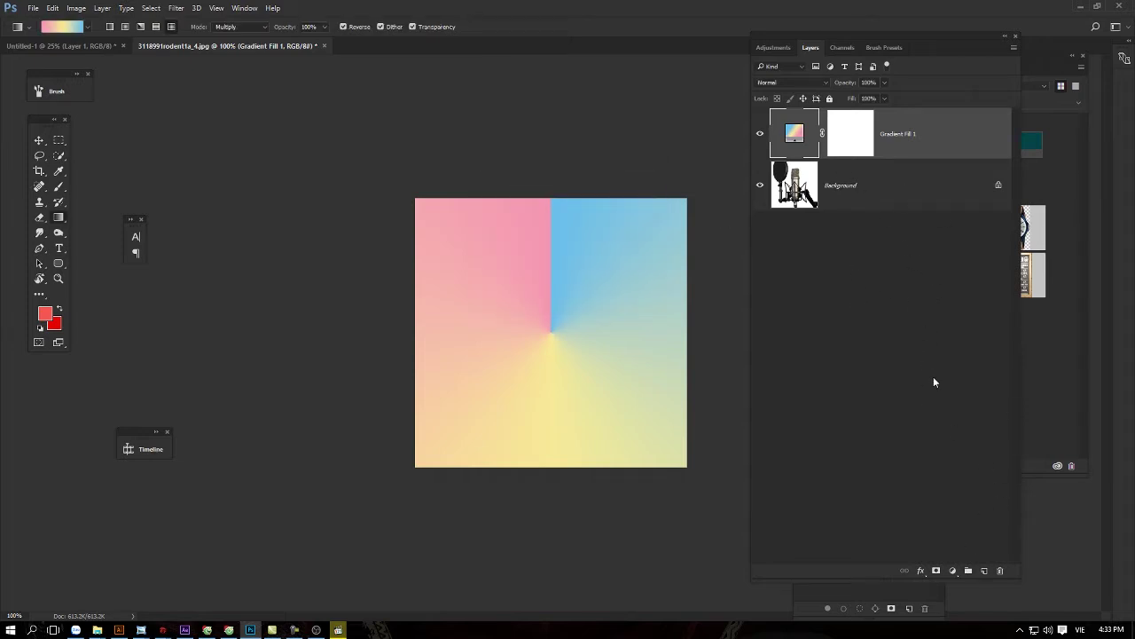
key("Delete")
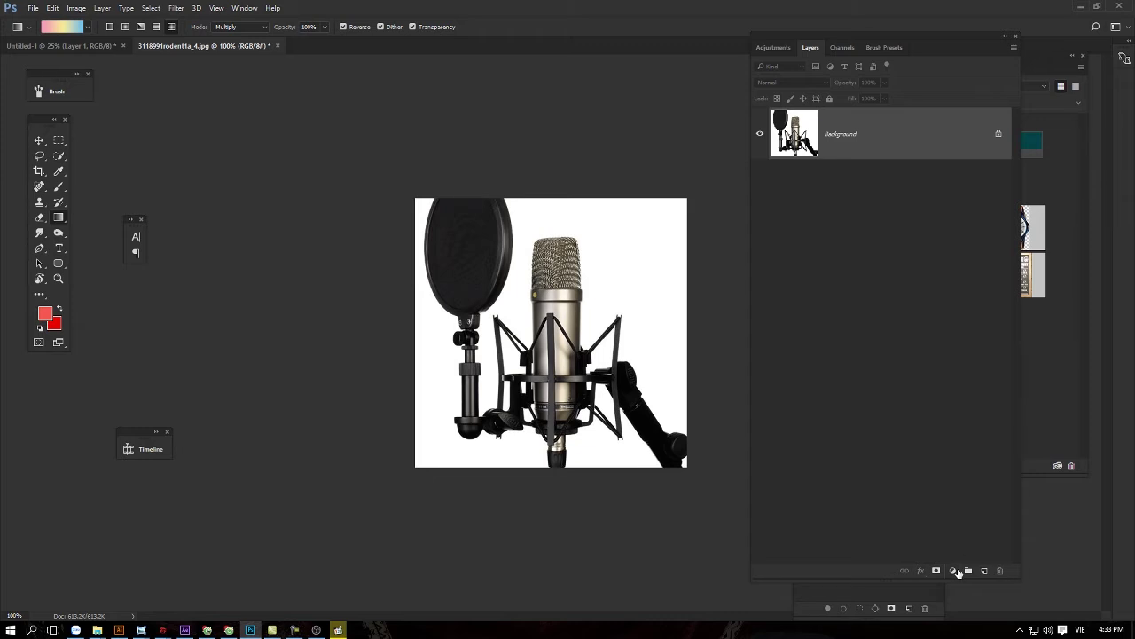
- Add a Layer 1, trial a gradient on it, undo it and delete the layer
left_click(985, 571)
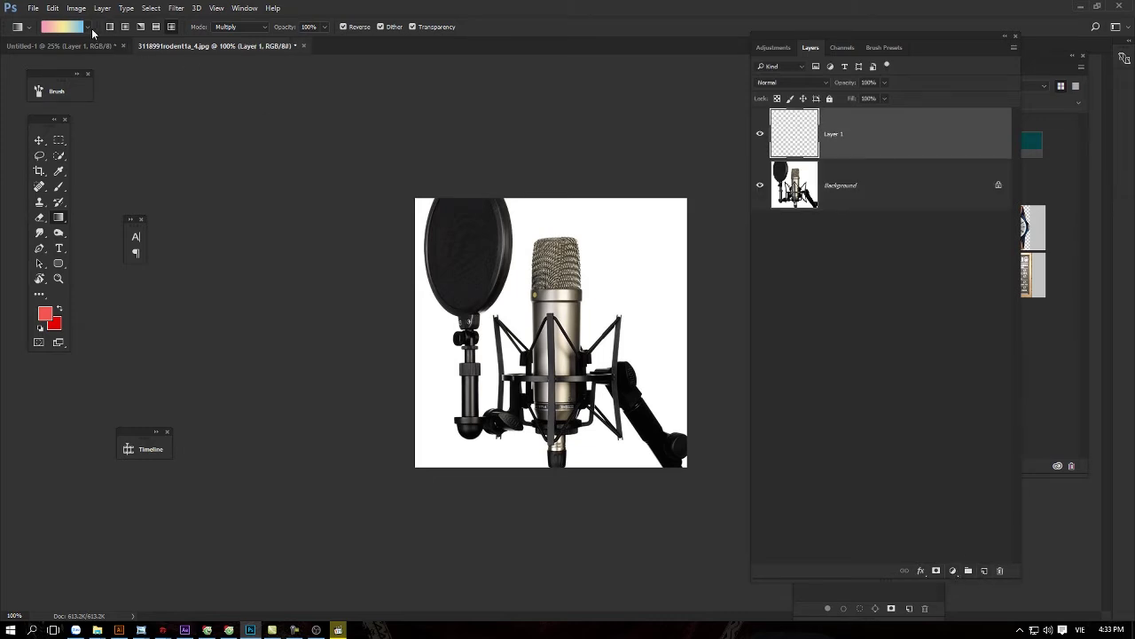
left_click_drag(379, 293, 568, 373)
key("ctrl+z")
left_click(999, 571)
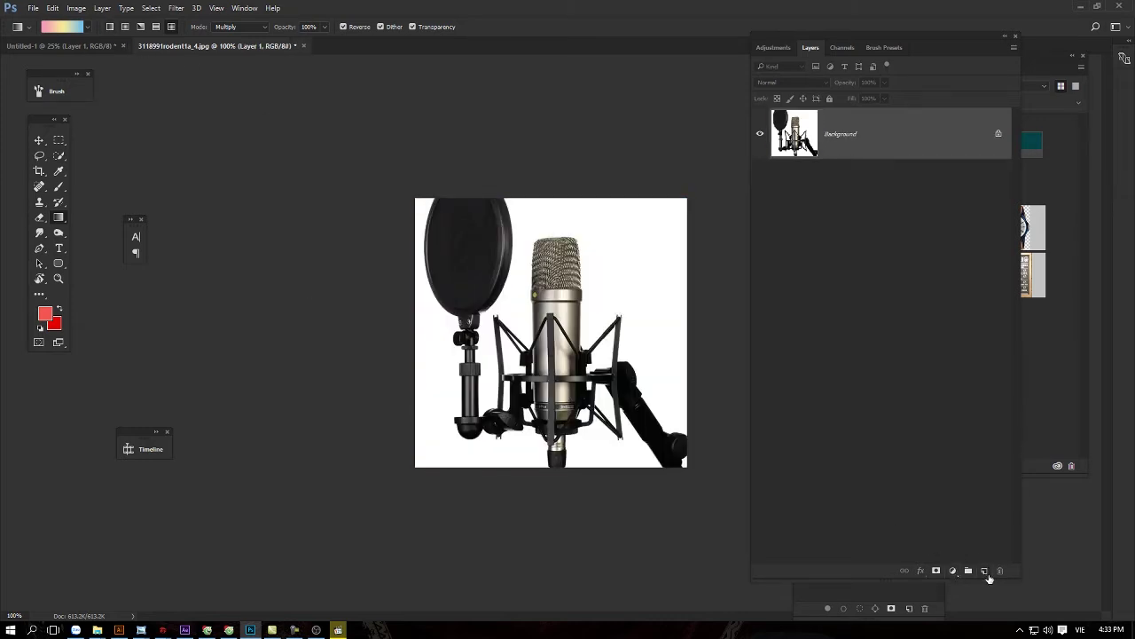
- Add a gradient fill layer with the red-to-transparent linear gradient over the photo
left_click(953, 573)
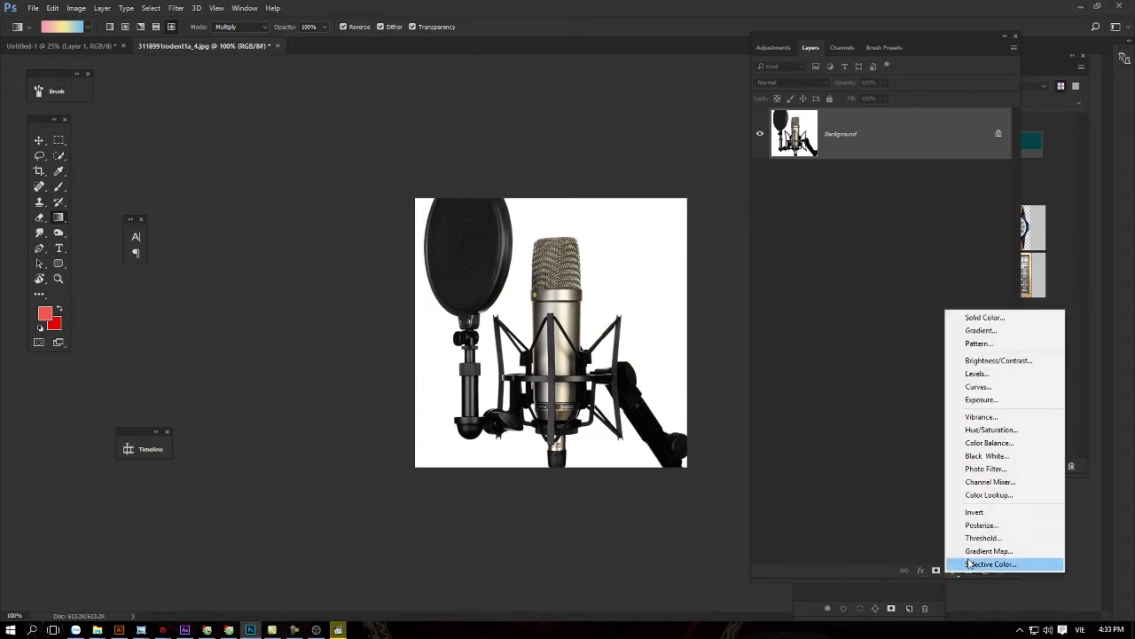
left_click(967, 341)
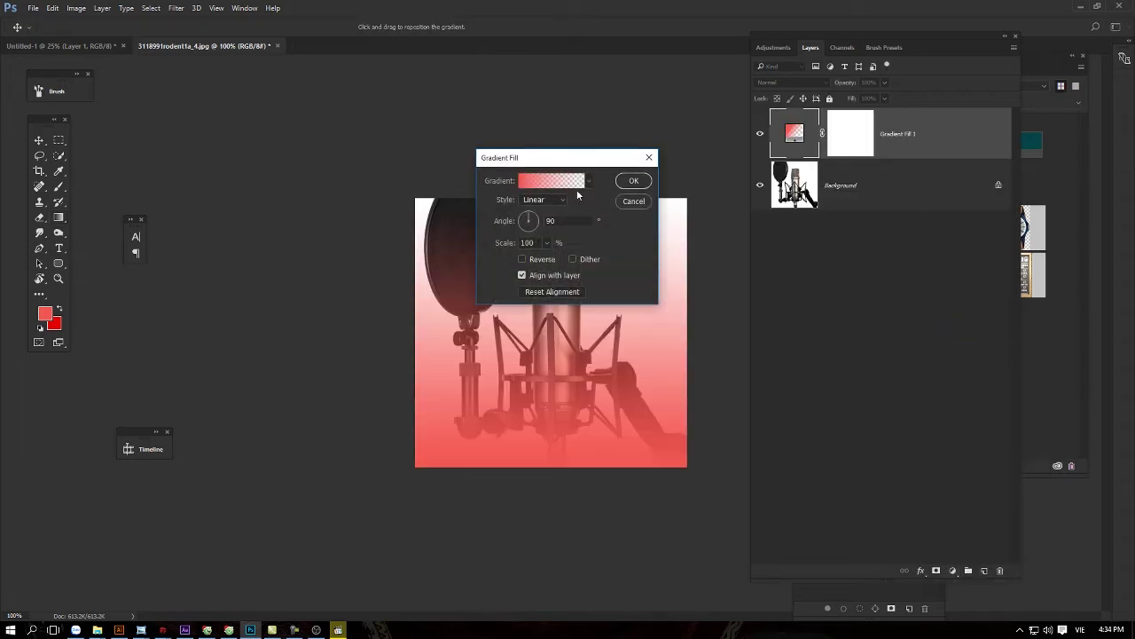
left_click(633, 180)
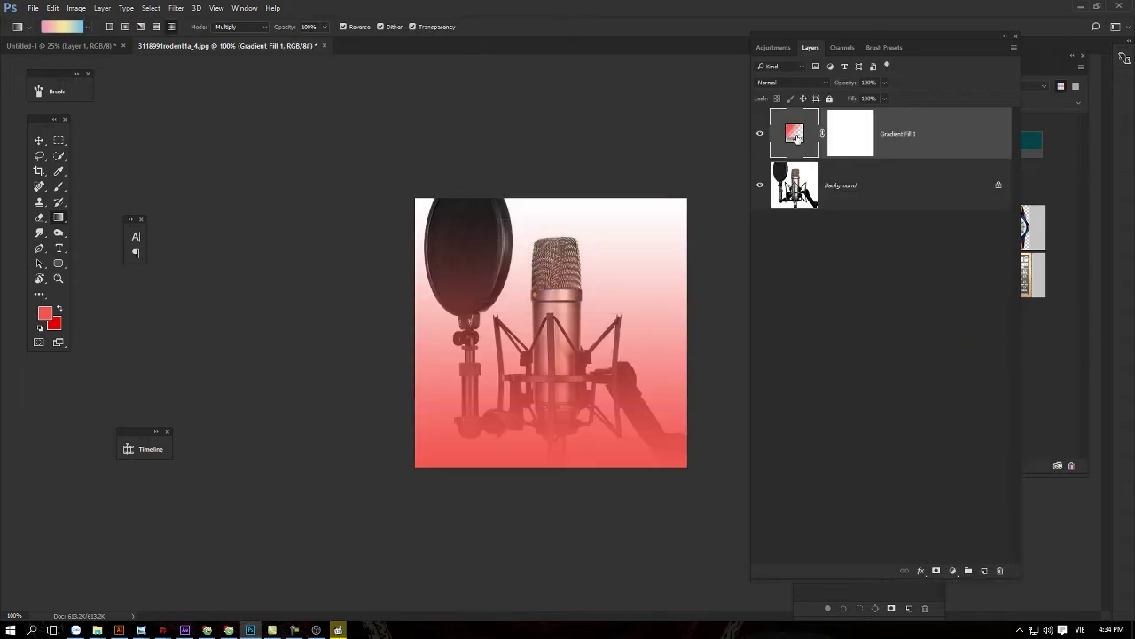
double_click(796, 135)
left_click(635, 204)
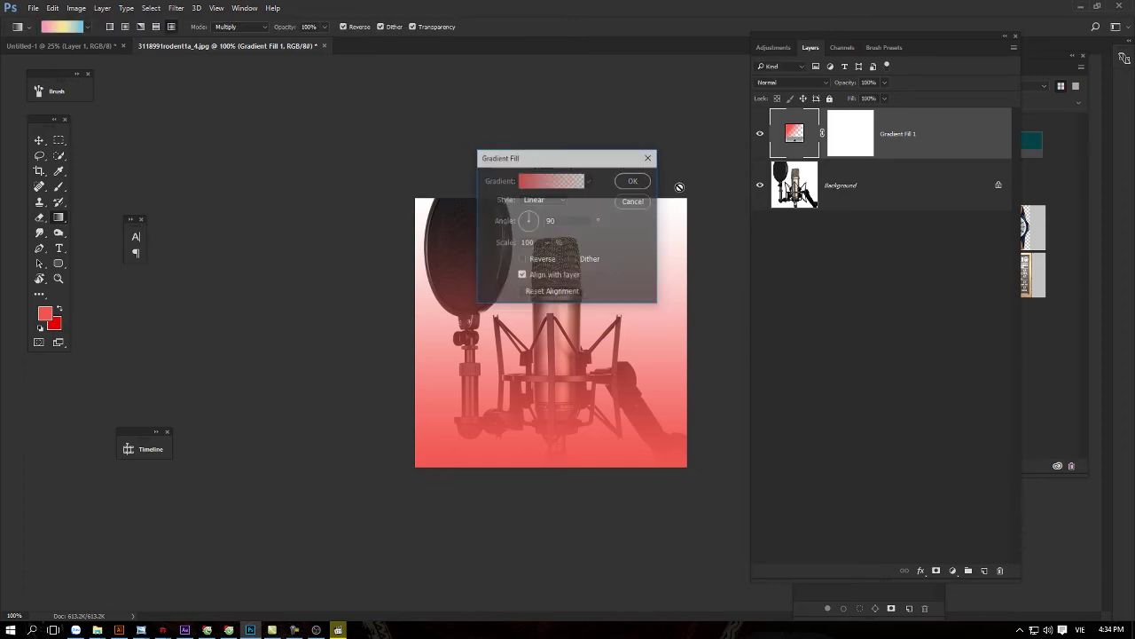
- In the Untitled-1 document, delete the crowd photo layer and turn off Auto-Select
key("v")
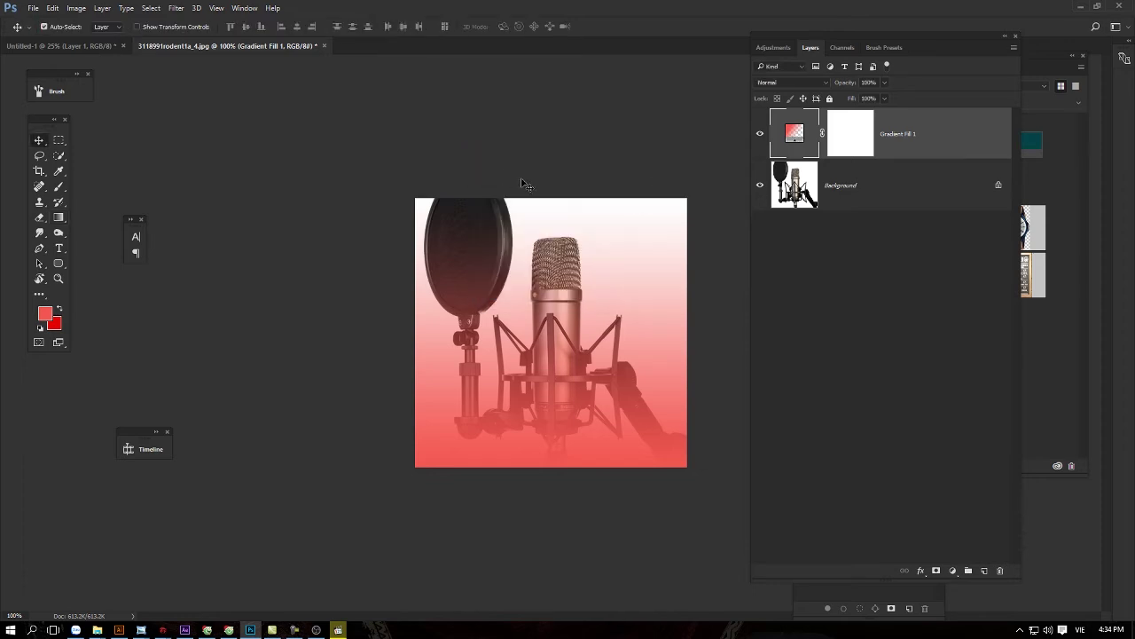
key("ctrl+Tab")
key("Delete")
key("ctrl")
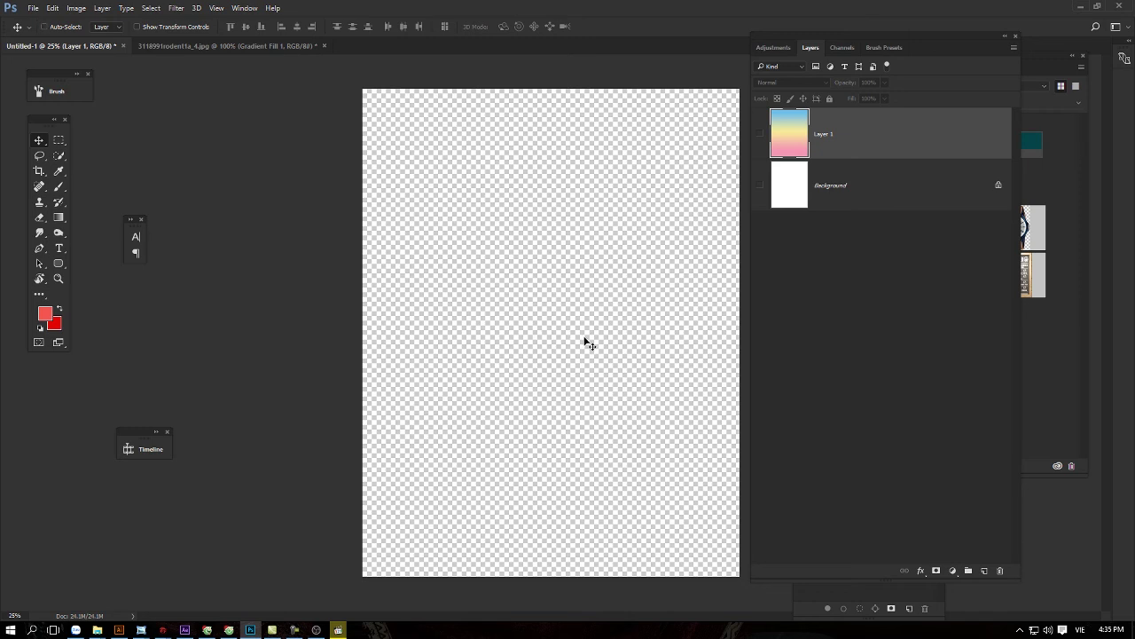